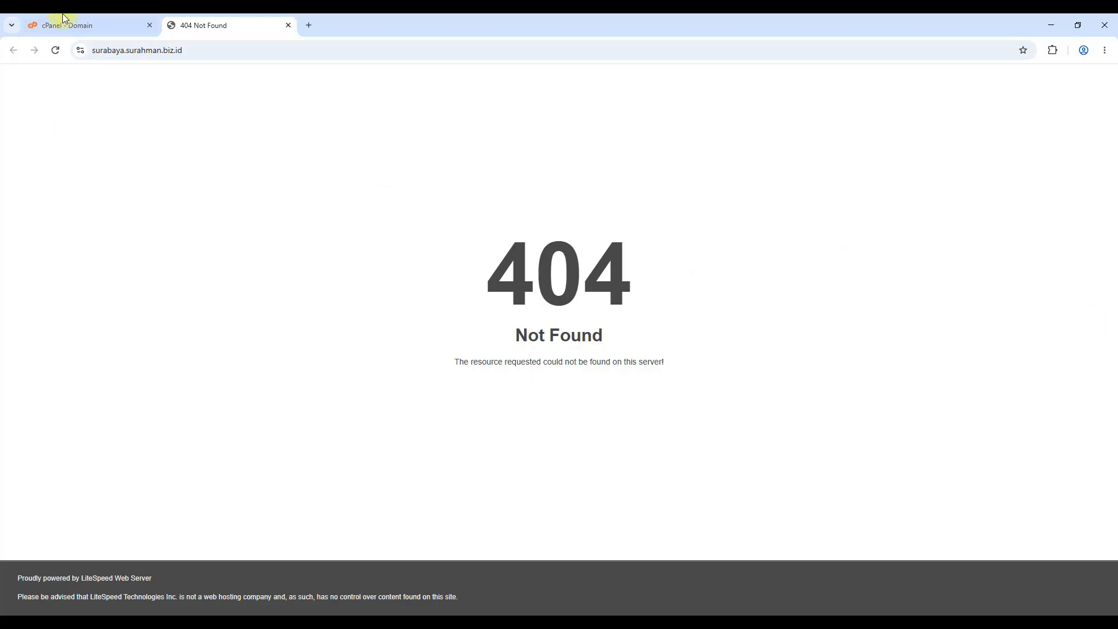
Select part of the surabaya.surahman.biz.id address on the 404 Not Found page
double_click(134, 50)
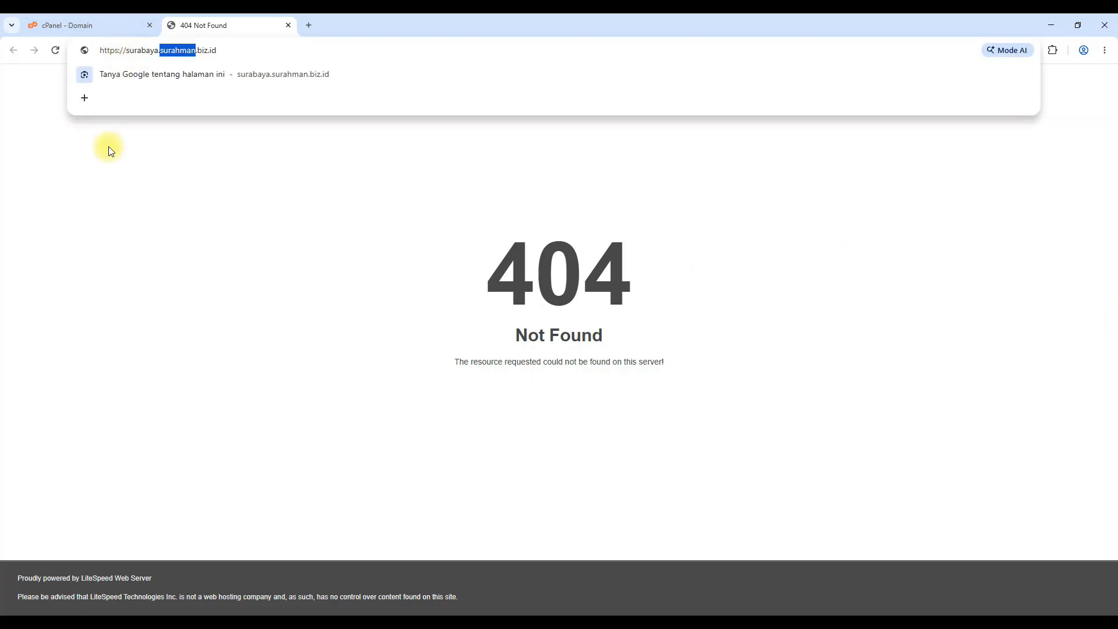
Close the 404 tab, return to the cPanel tools home page, and browse its sections
left_click(288, 25)
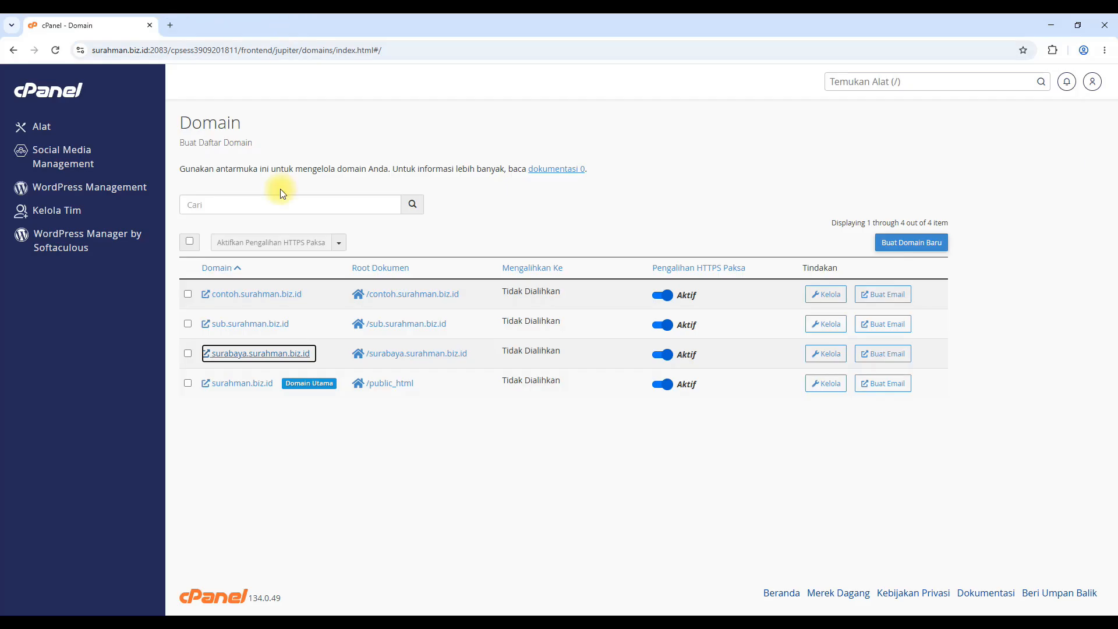
left_click(38, 92)
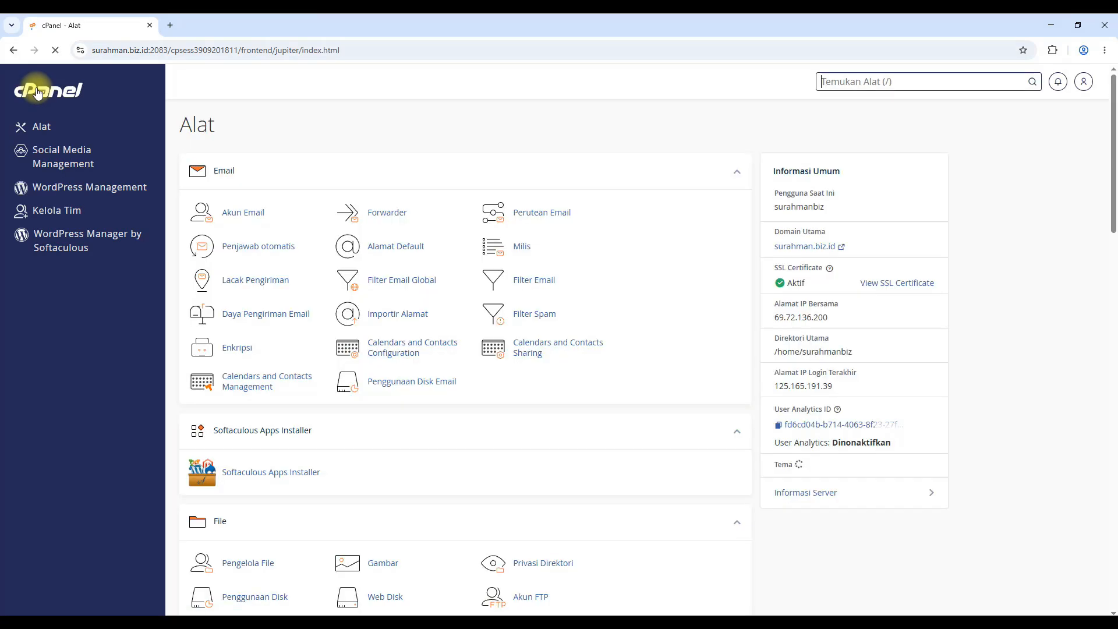
scroll(696, 393, "down", 10)
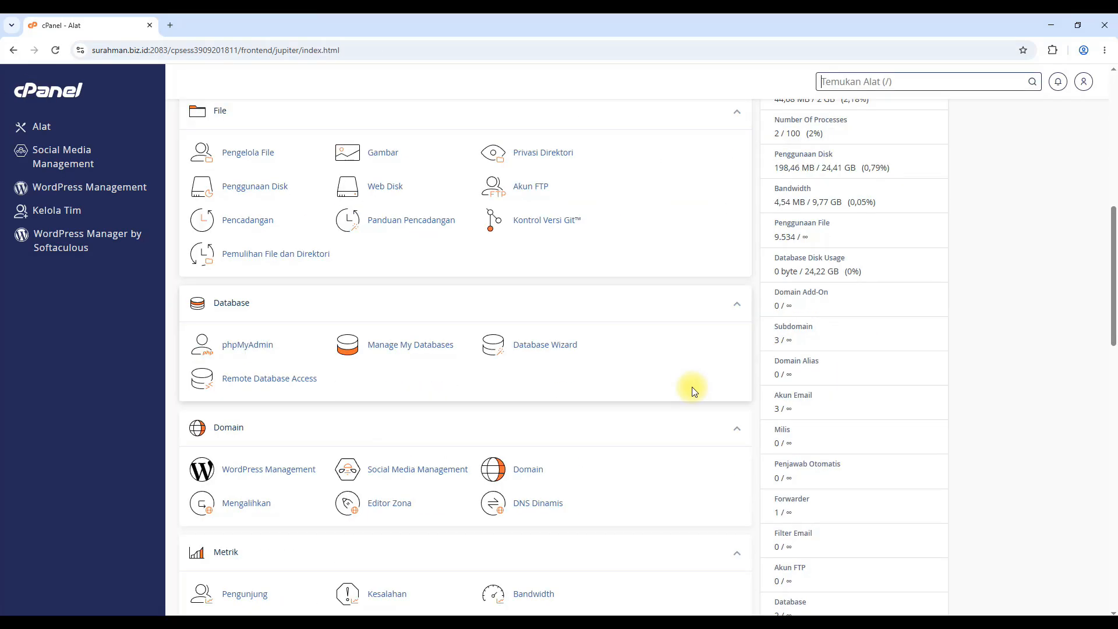
scroll(693, 389, "down", 8)
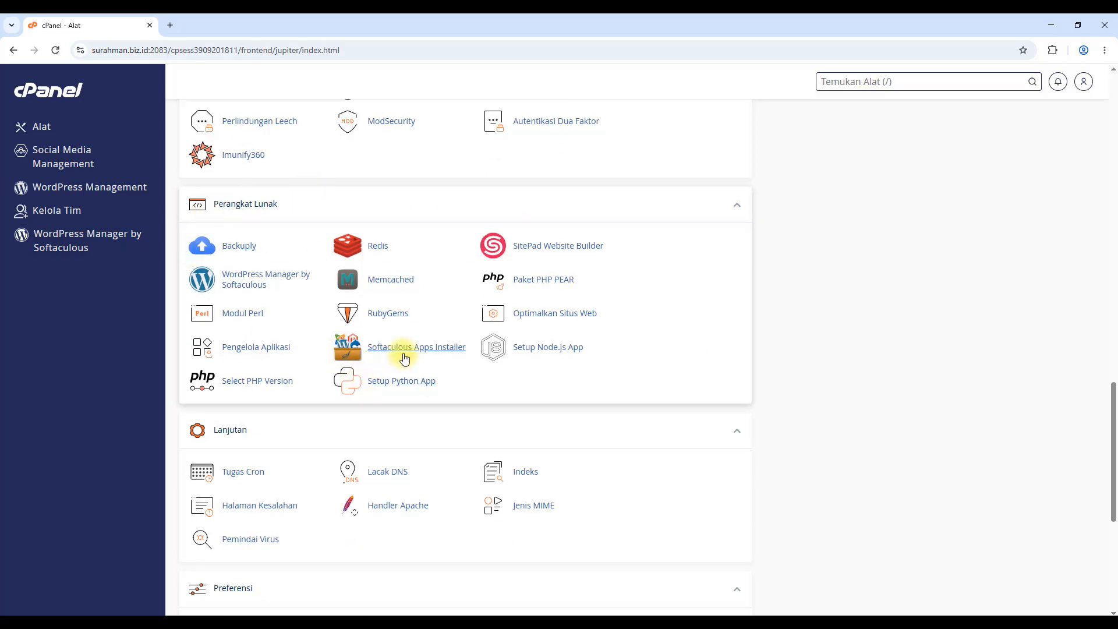
scroll(405, 357, "up", 15)
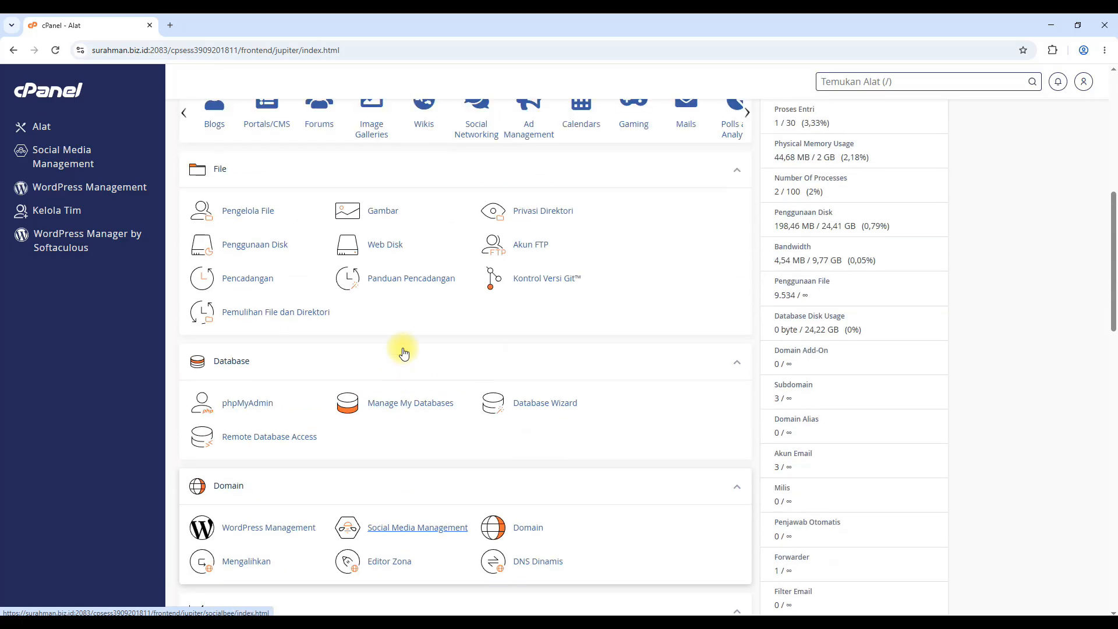
scroll(400, 348, "up", 3)
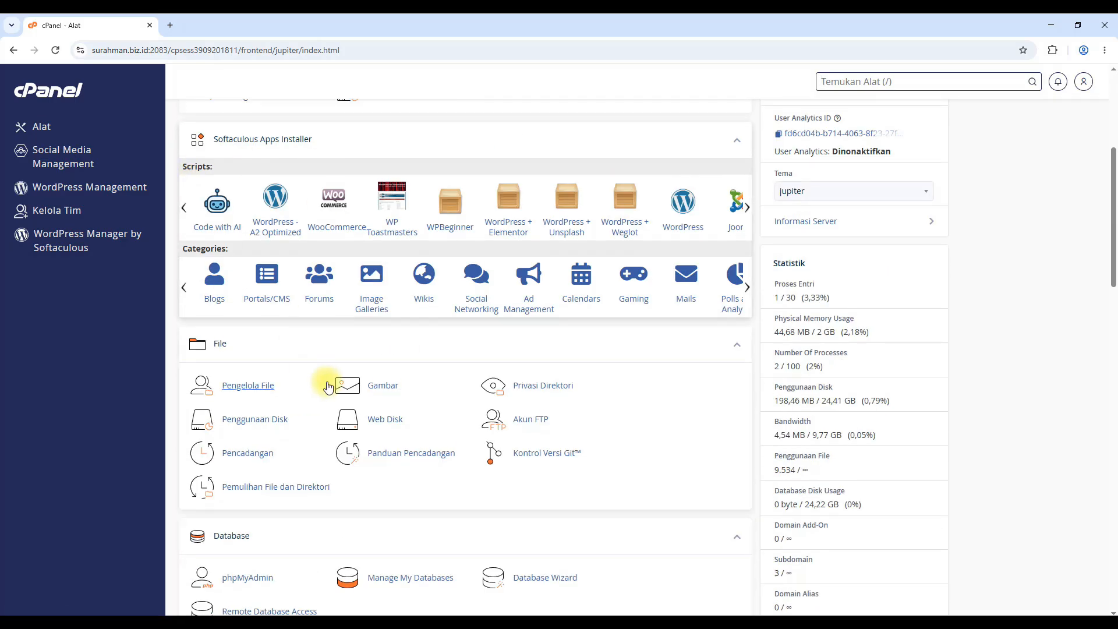
scroll(327, 387, "down", 16)
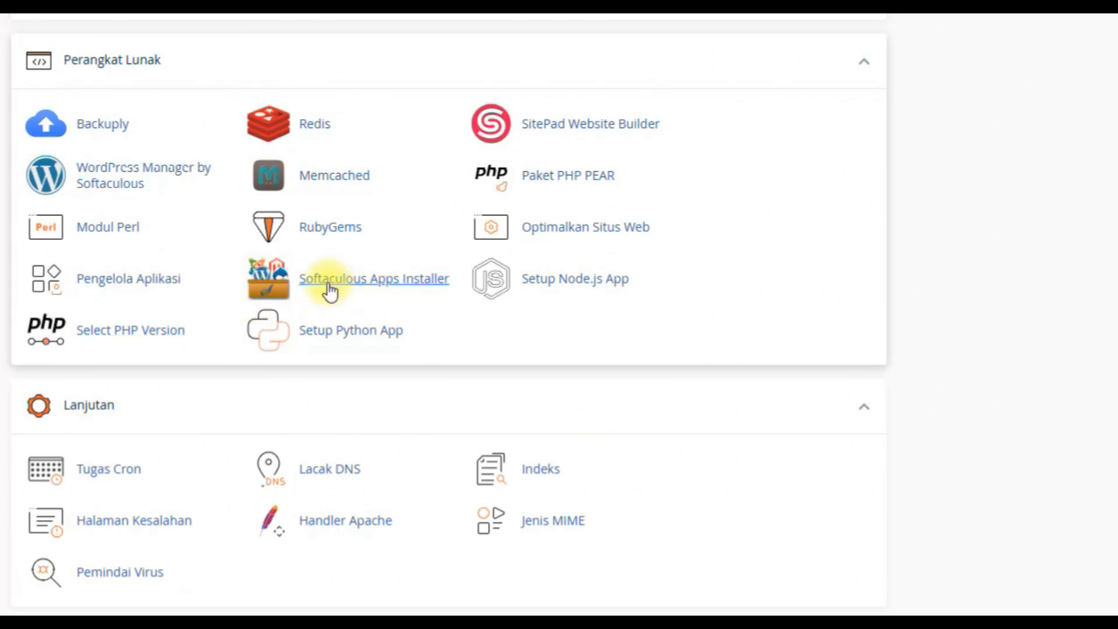
Open Softaculous and browse the Blogs category to the WordPress - A2 Optimized details
left_click(371, 281)
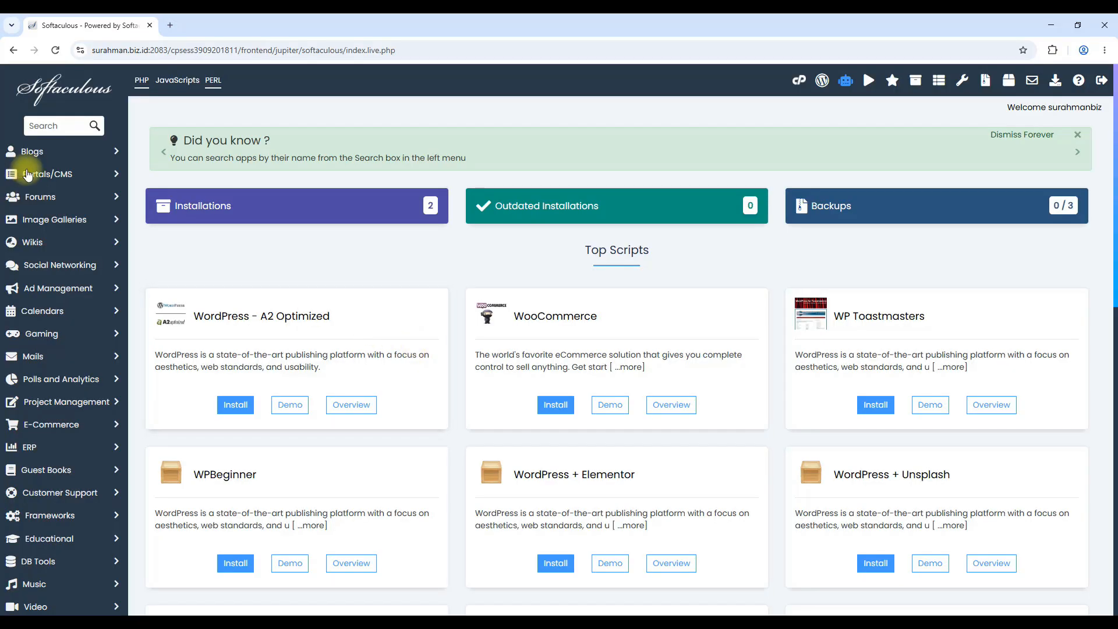
left_click(44, 152)
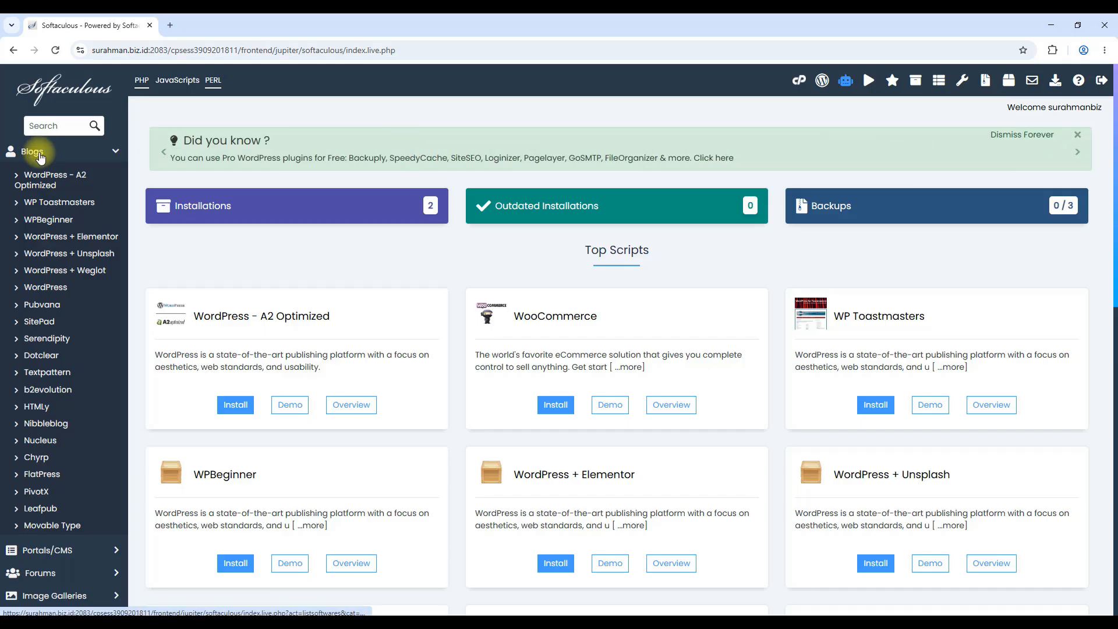
left_click(39, 154)
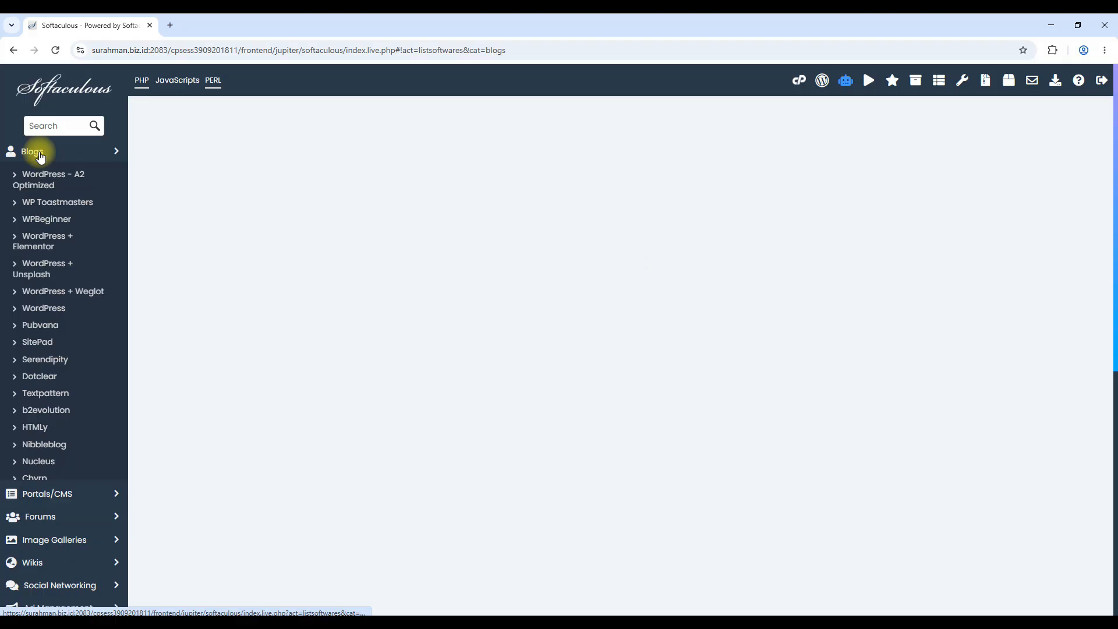
left_click(38, 190)
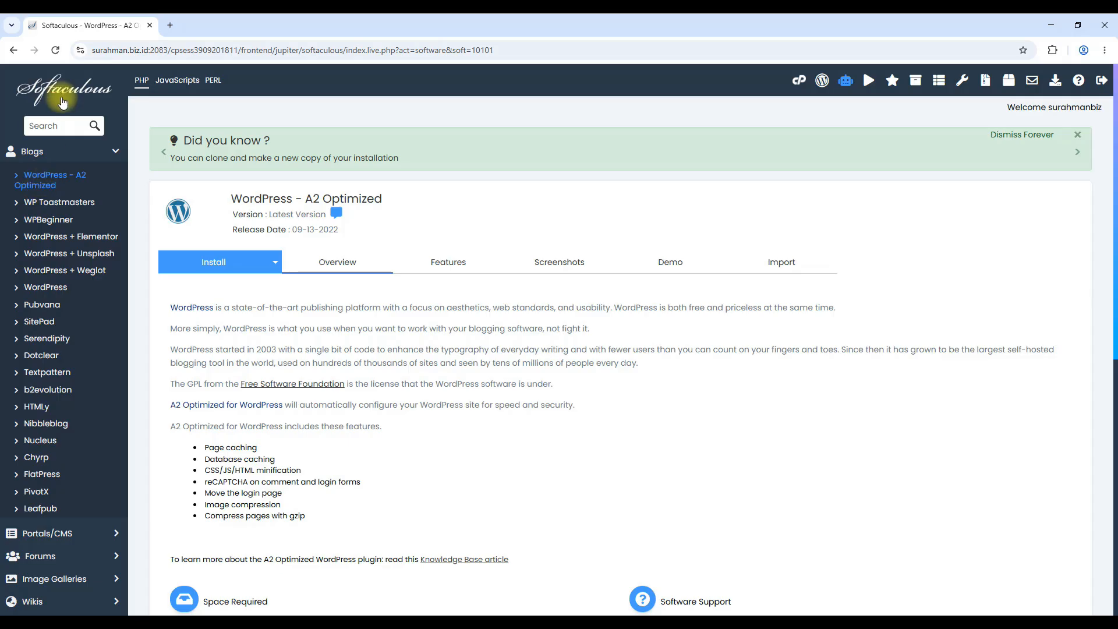
Go back to the Softaculous home page and start installing plain WordPress
left_click(63, 102)
scroll(681, 250, "down", 3)
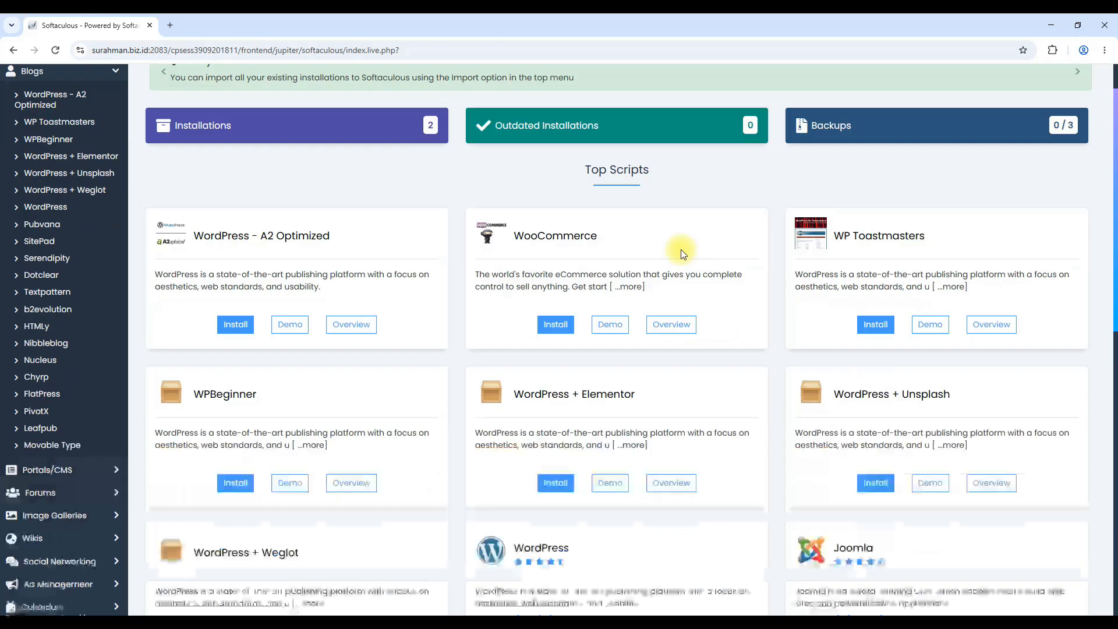
scroll(680, 251, "down", 3)
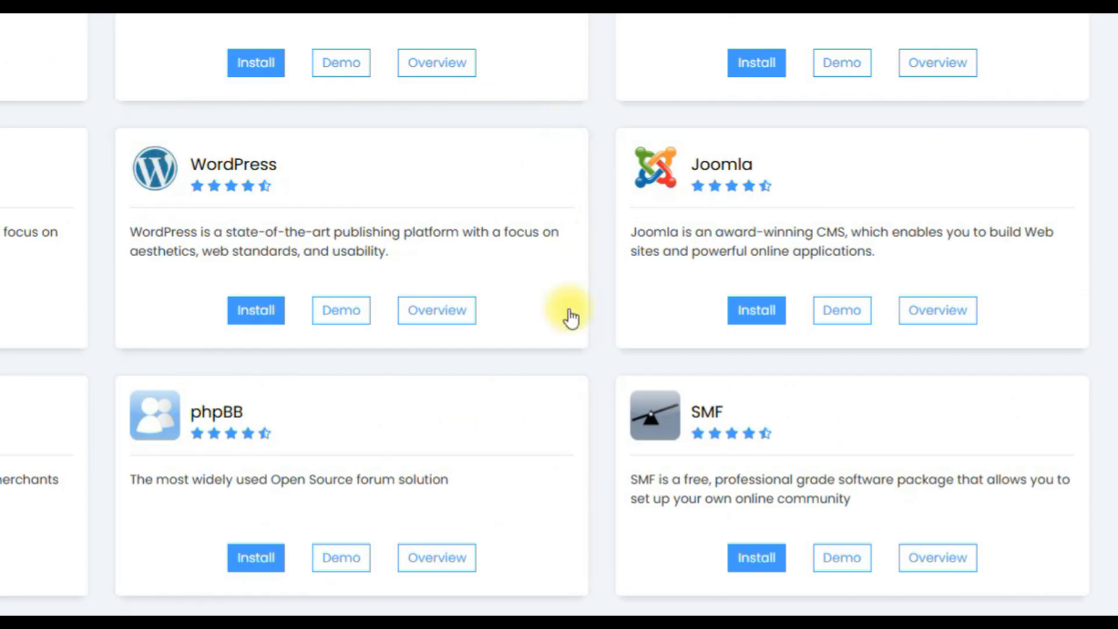
left_click(252, 319)
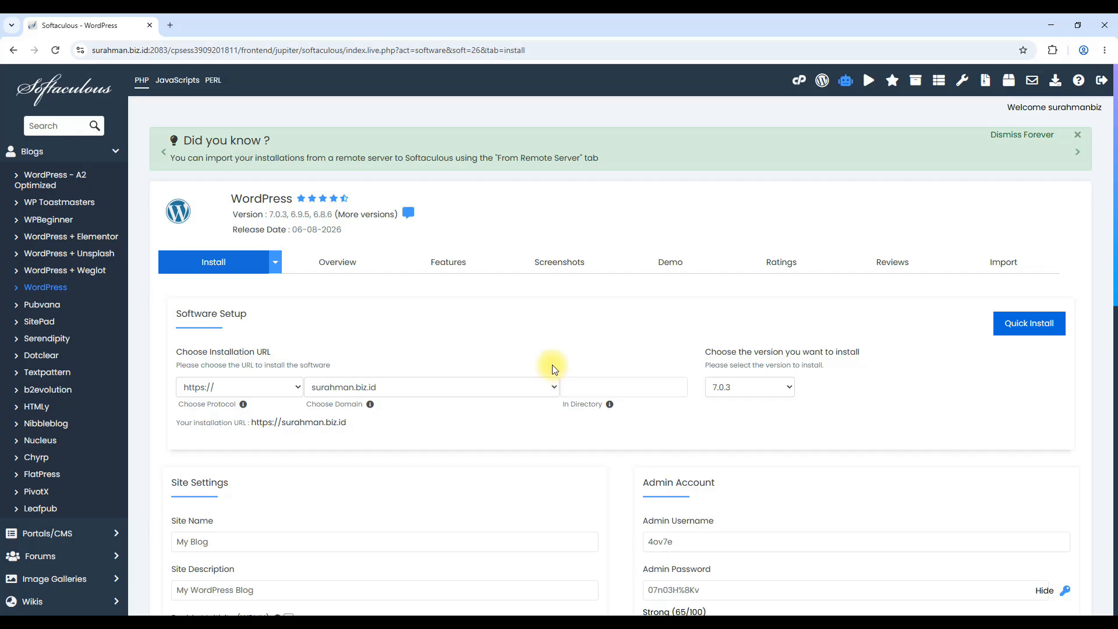
left_click(269, 387)
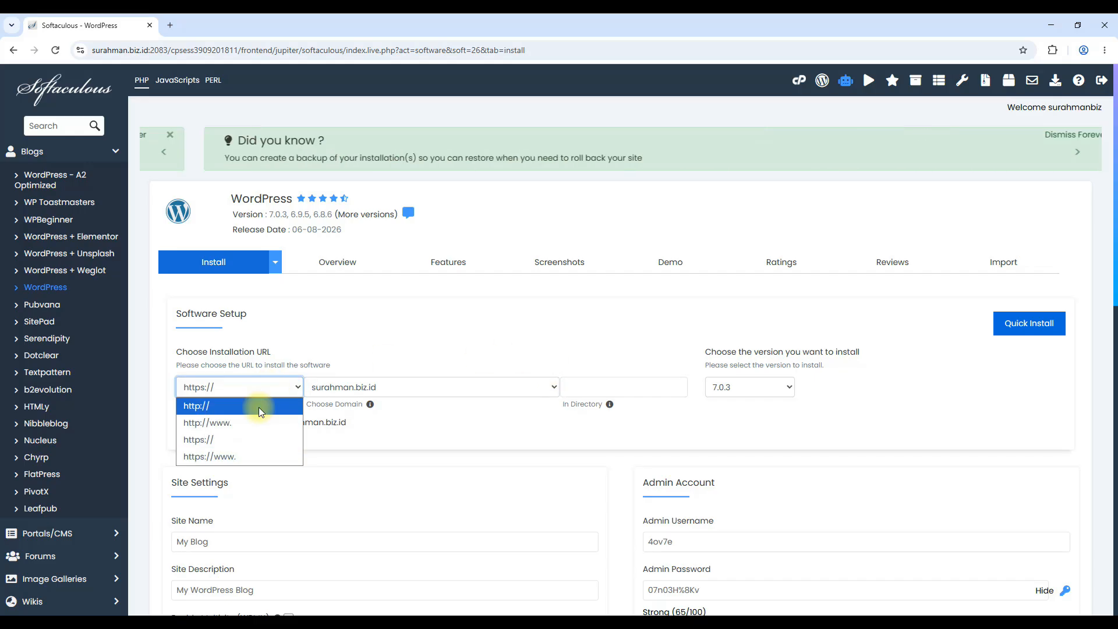
left_click(247, 459)
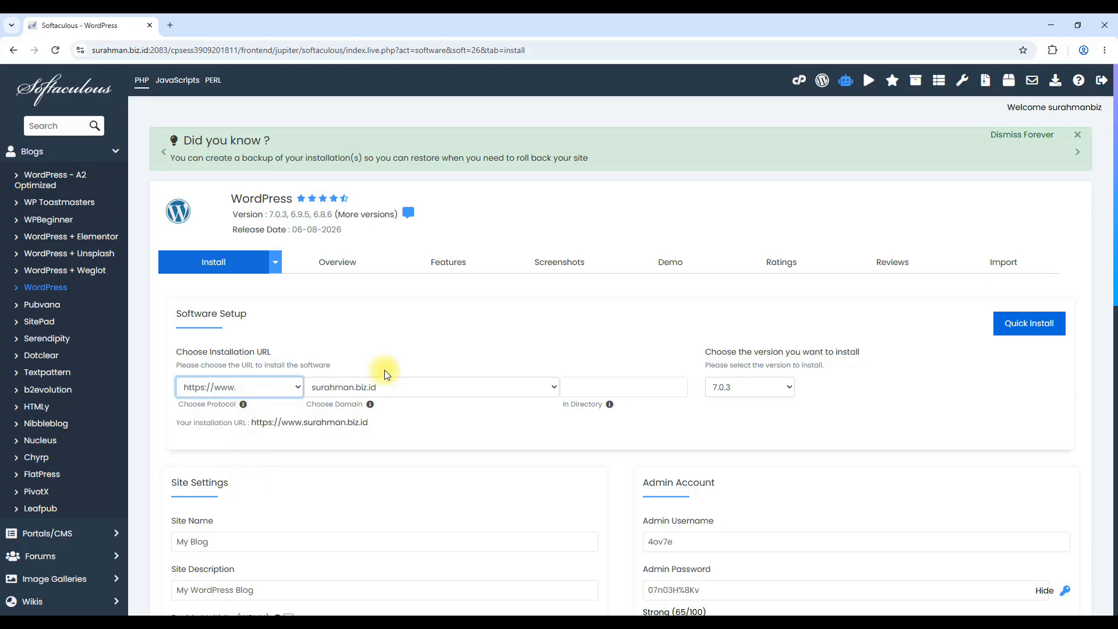
left_click(384, 388)
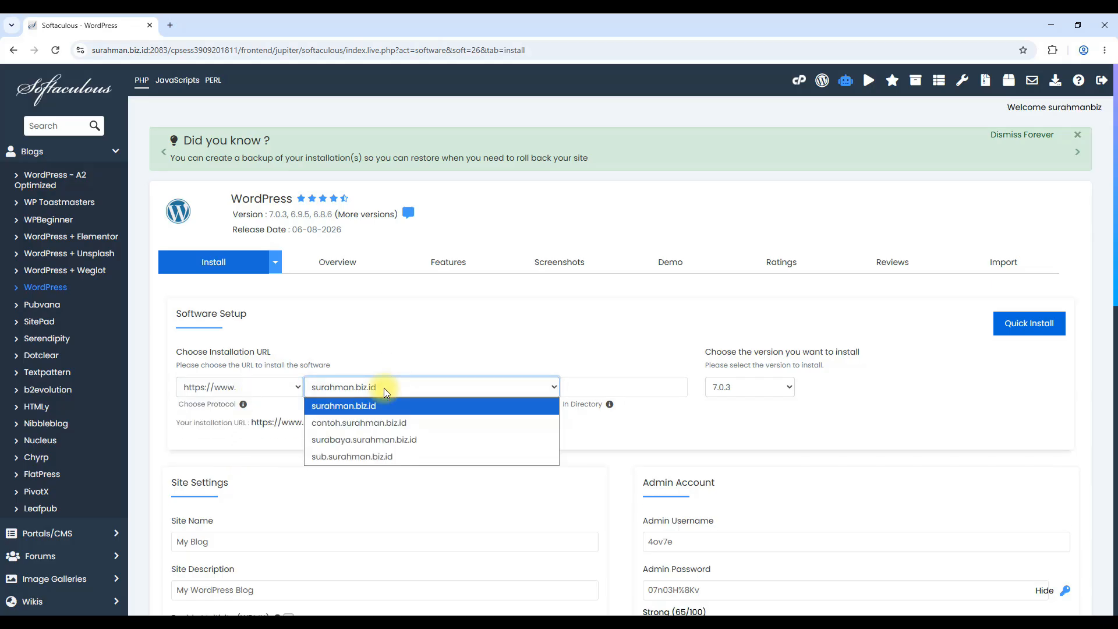
left_click(380, 439)
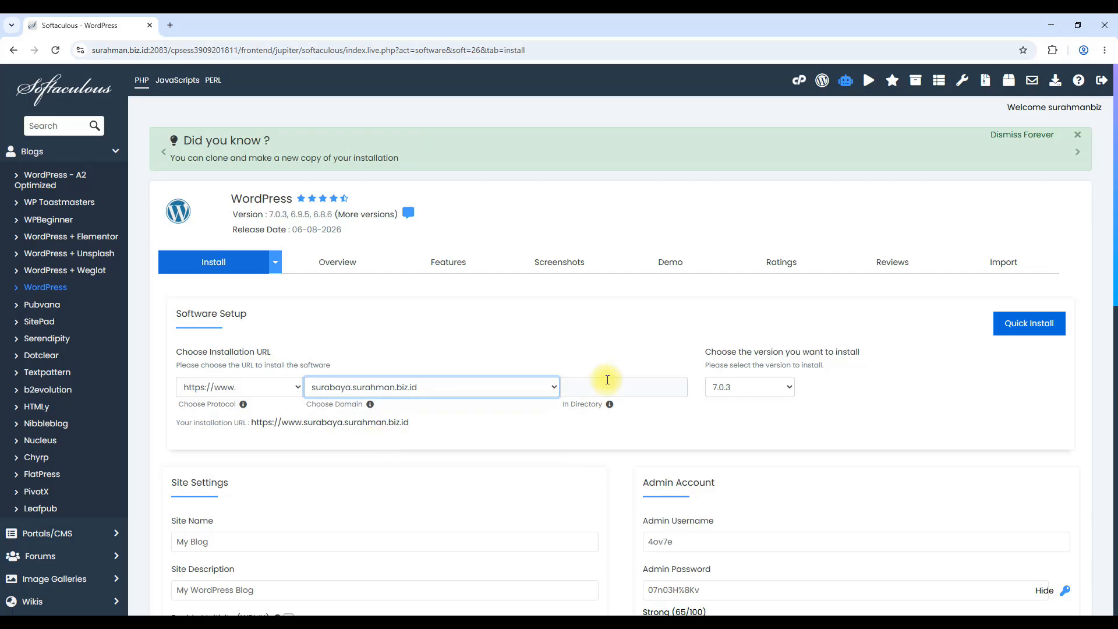
left_click(532, 431)
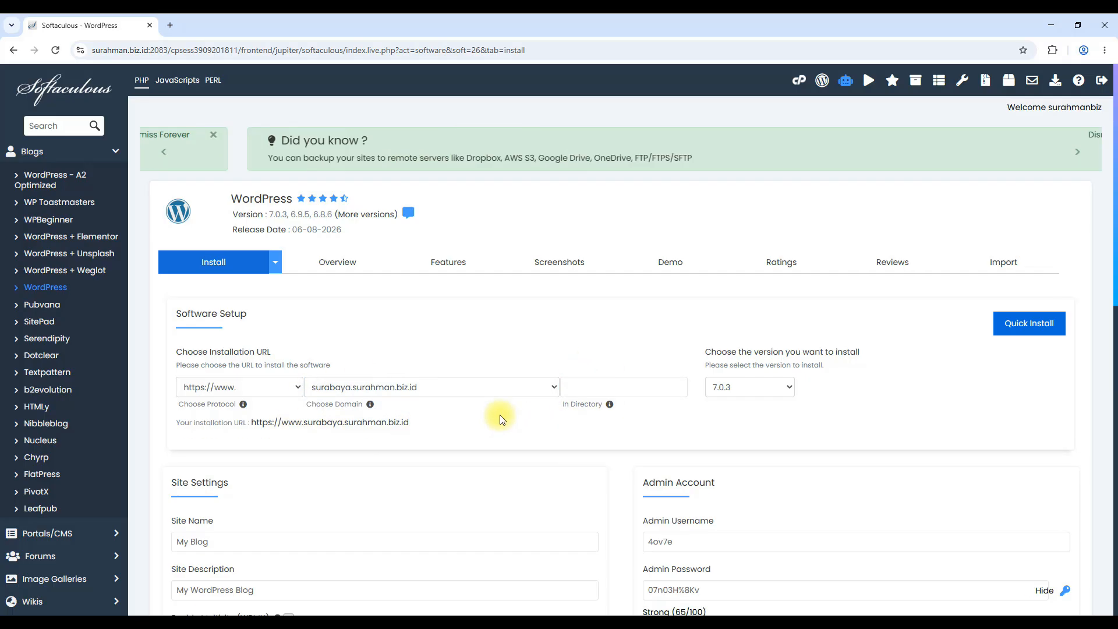
scroll(499, 419, "down", 2)
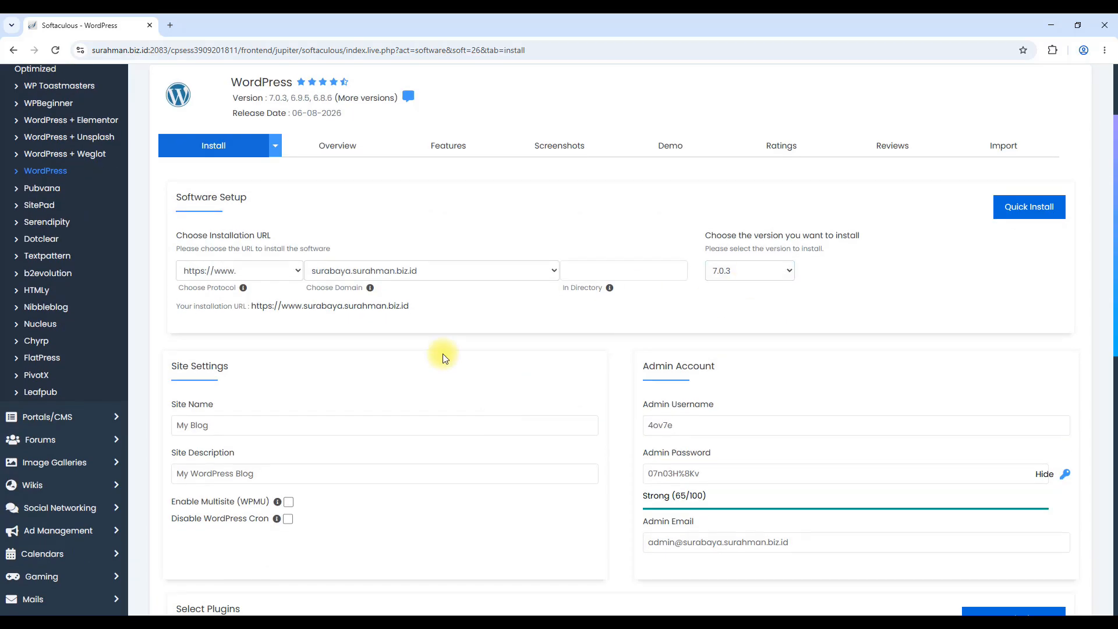
scroll(448, 353, "down", 3)
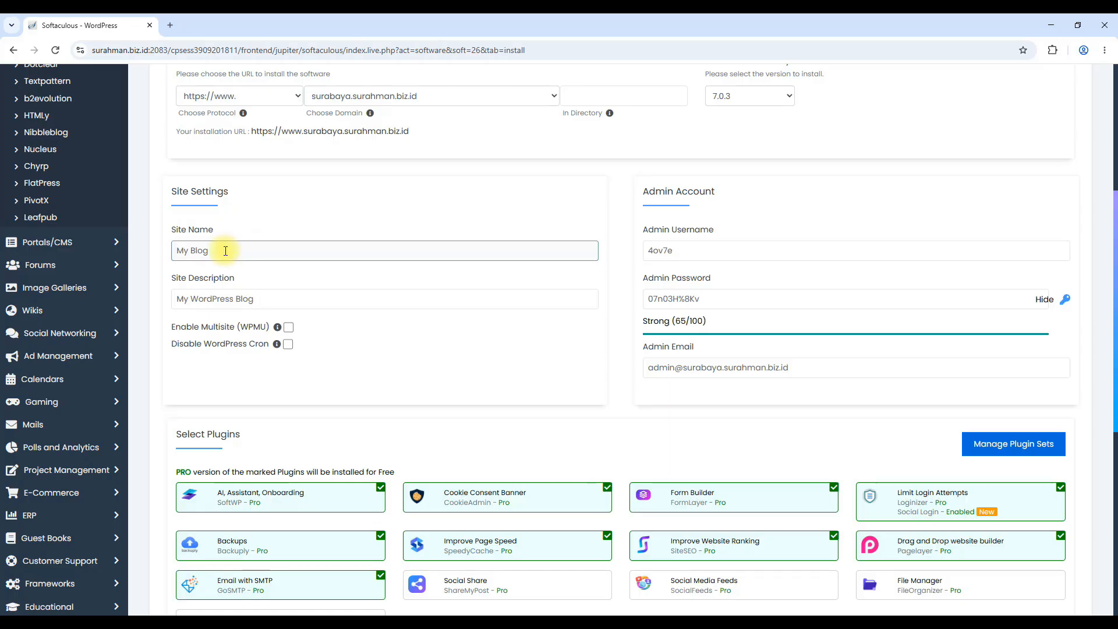
Name the site 'Cabang Surabaya' with the description 'PT. Usaha Mandiri Surabaya'
triple_click(226, 253)
type("Cabang SUraba")
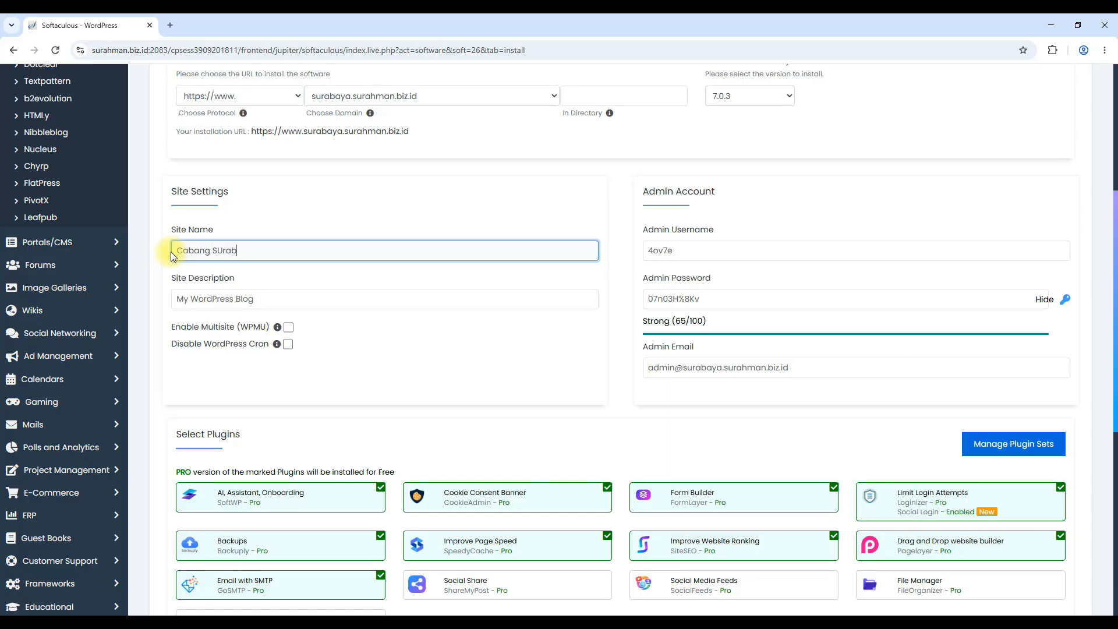
key("BackSpace")
key("BackSpace")
key("BackSpace")
key("BackSpace")
key("BackSpace")
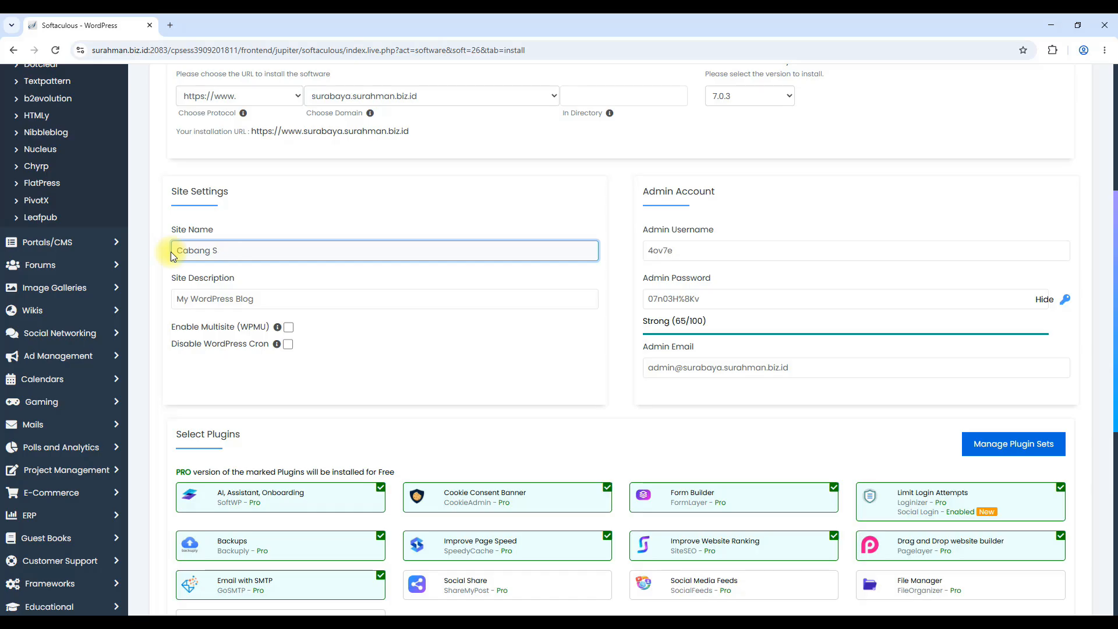
type("urabaya")
left_click_drag(277, 302, 180, 299)
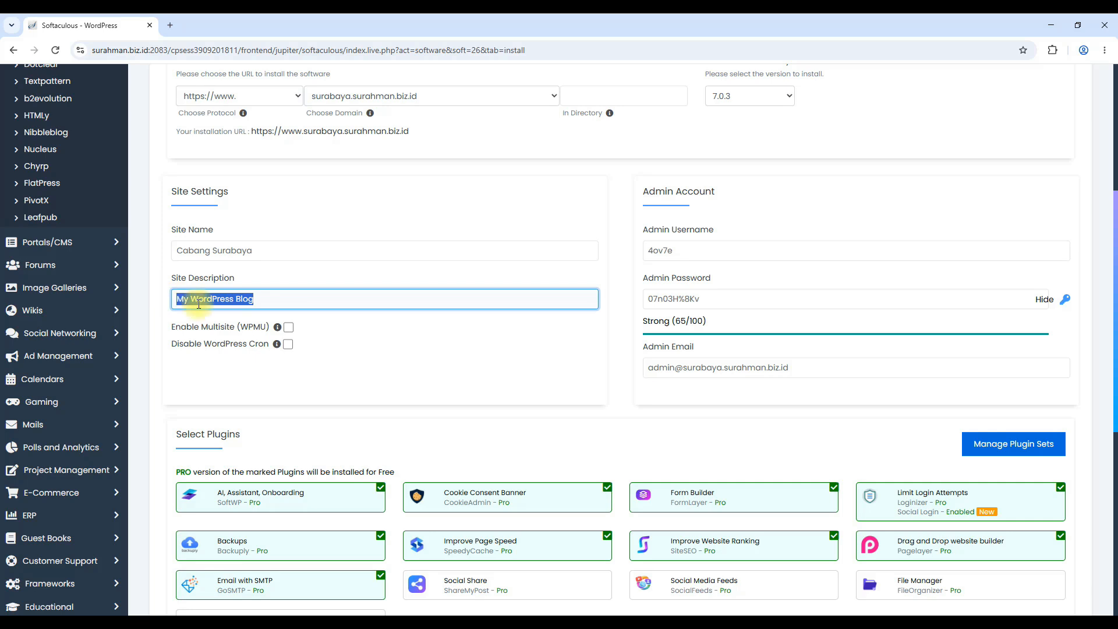
type("PT. Usaha Mandiri Surabaya")
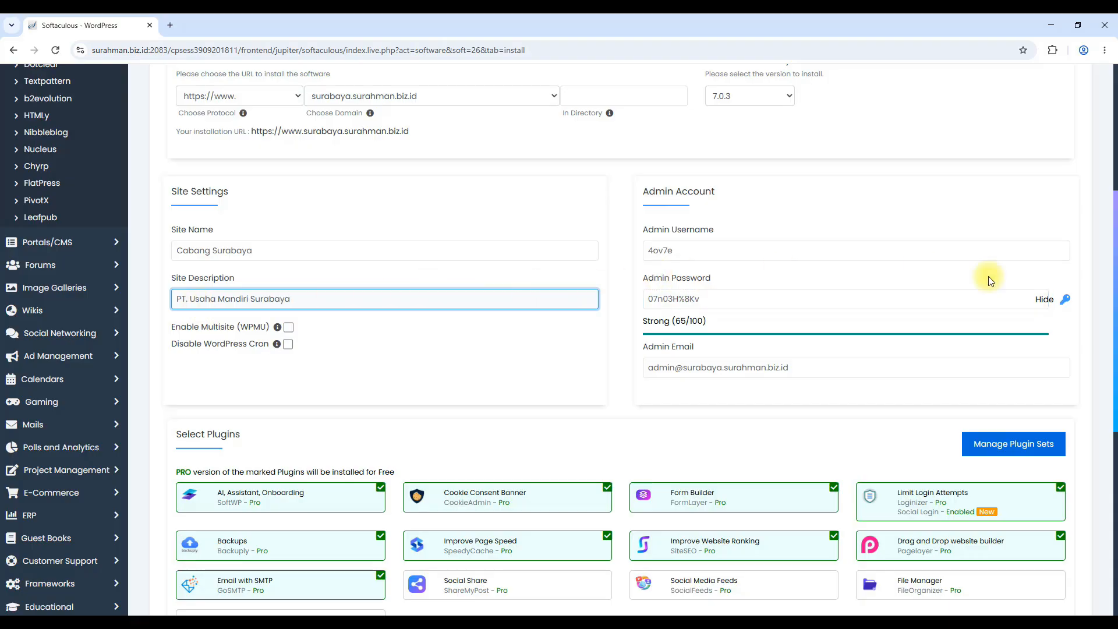
Enter a new admin username and a strong admin password
left_click(1065, 299)
double_click(639, 251)
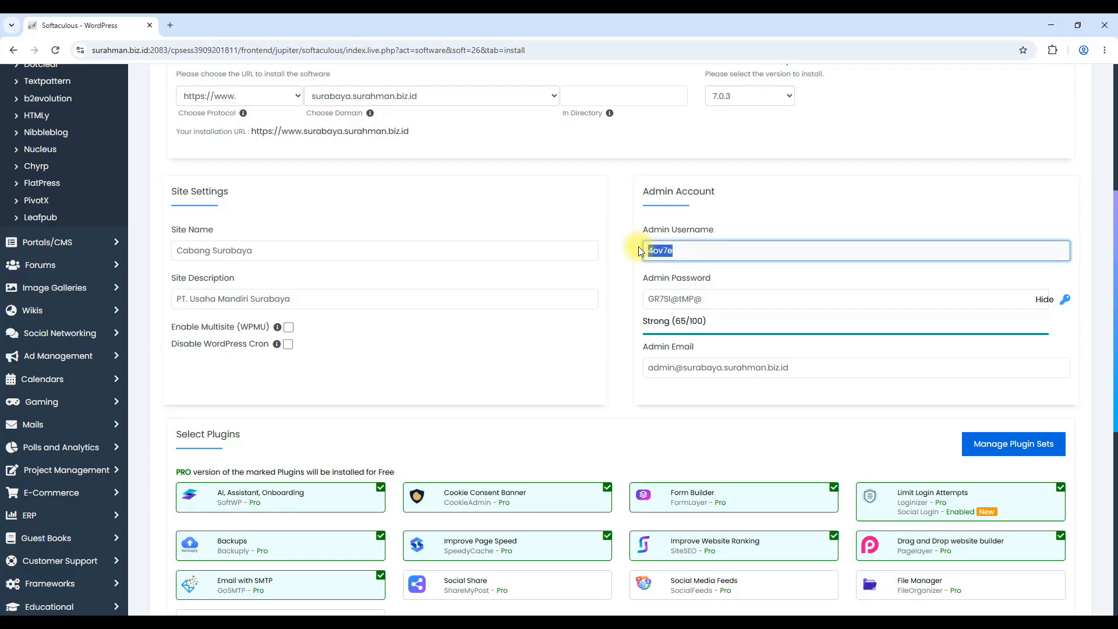
type("nama")
left_click_drag(706, 299, 624, 300)
type("•••")
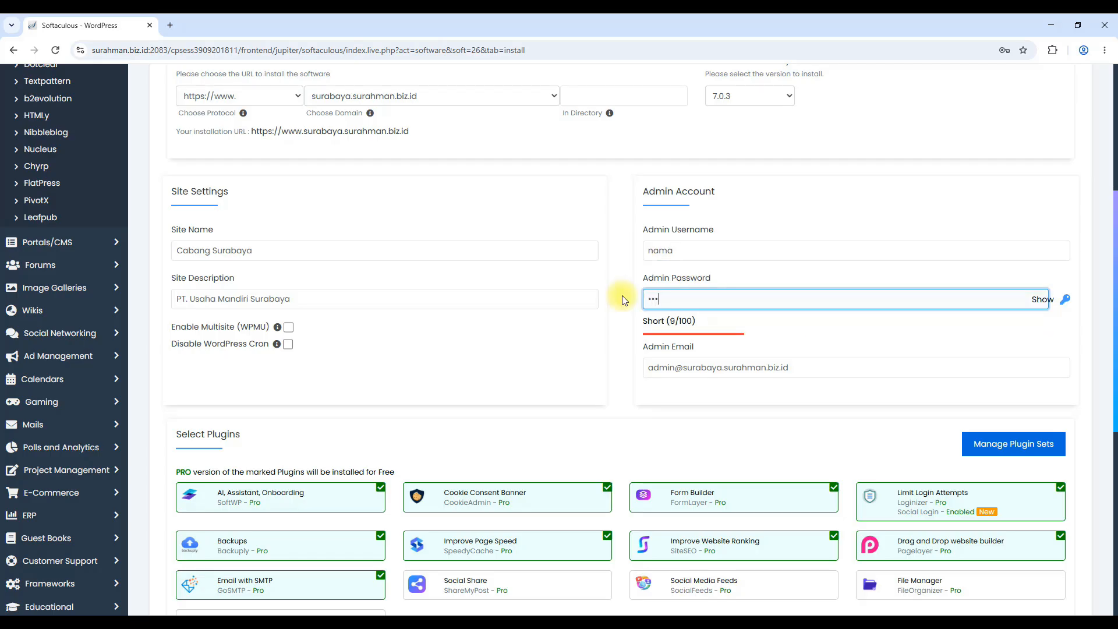
key("BackSpace")
key("BackSpace")
key("BackSpace")
type("•••••••••••")
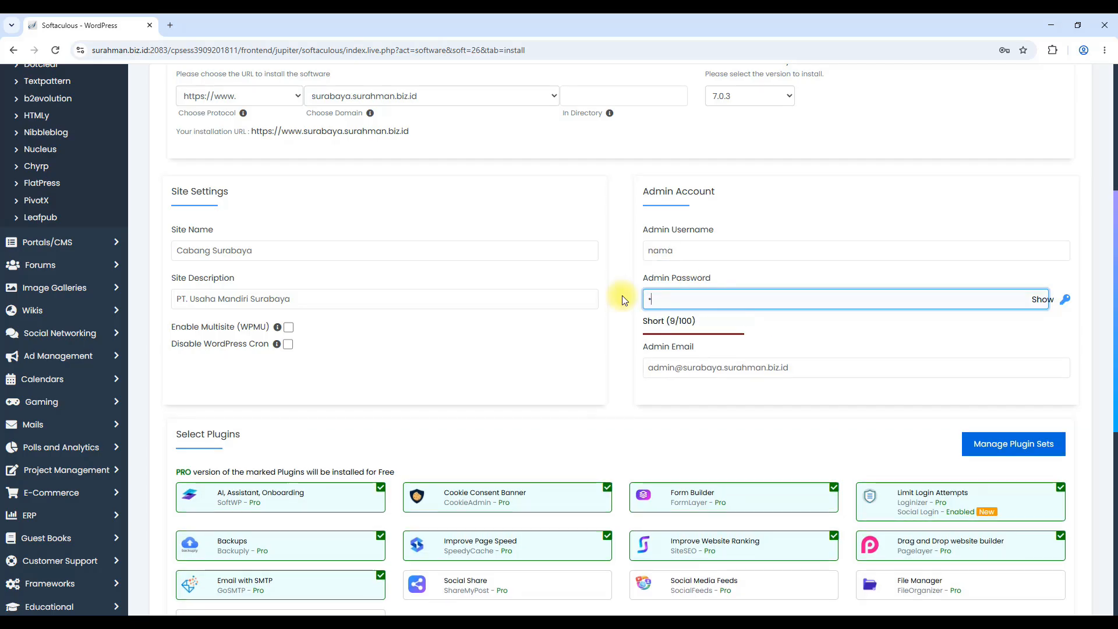
type("•••")
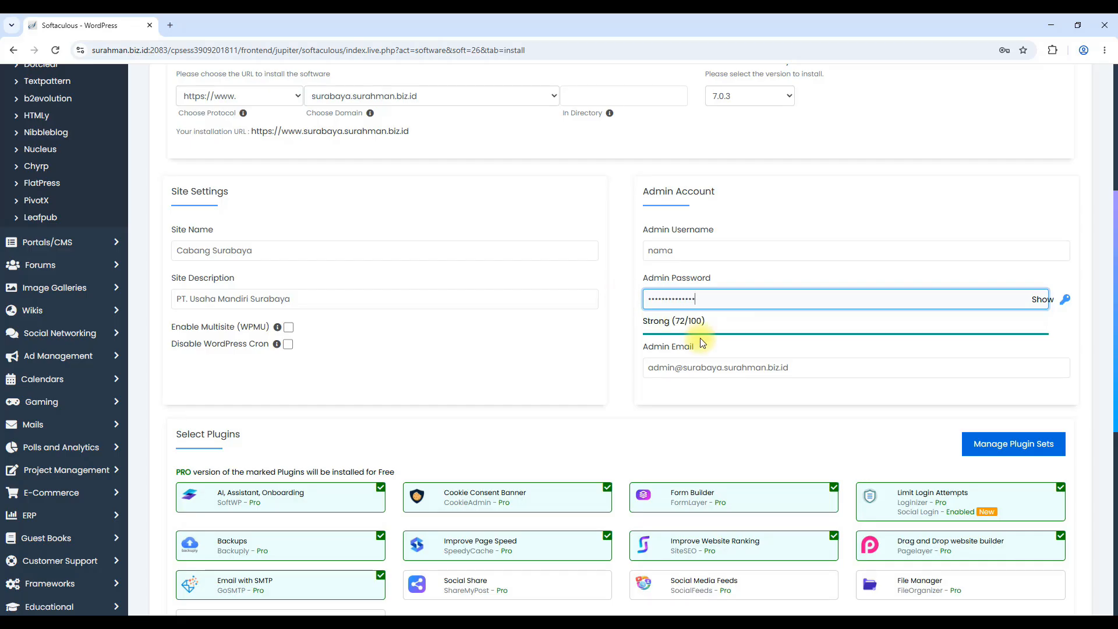
Clear the existing admin email address
left_click(656, 366)
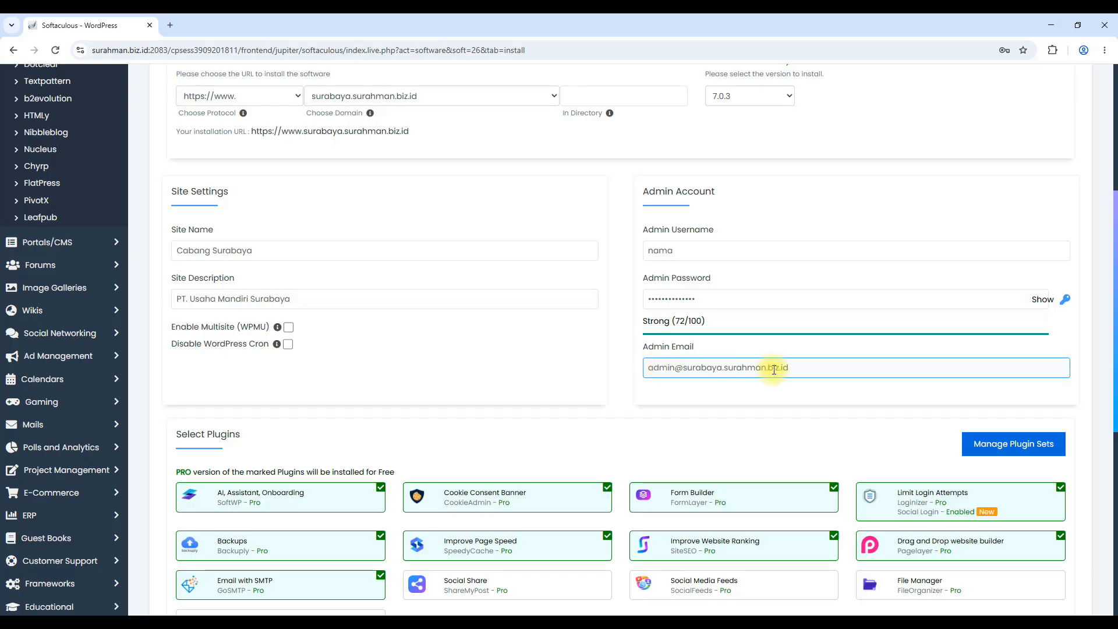
left_click_drag(789, 367, 646, 368)
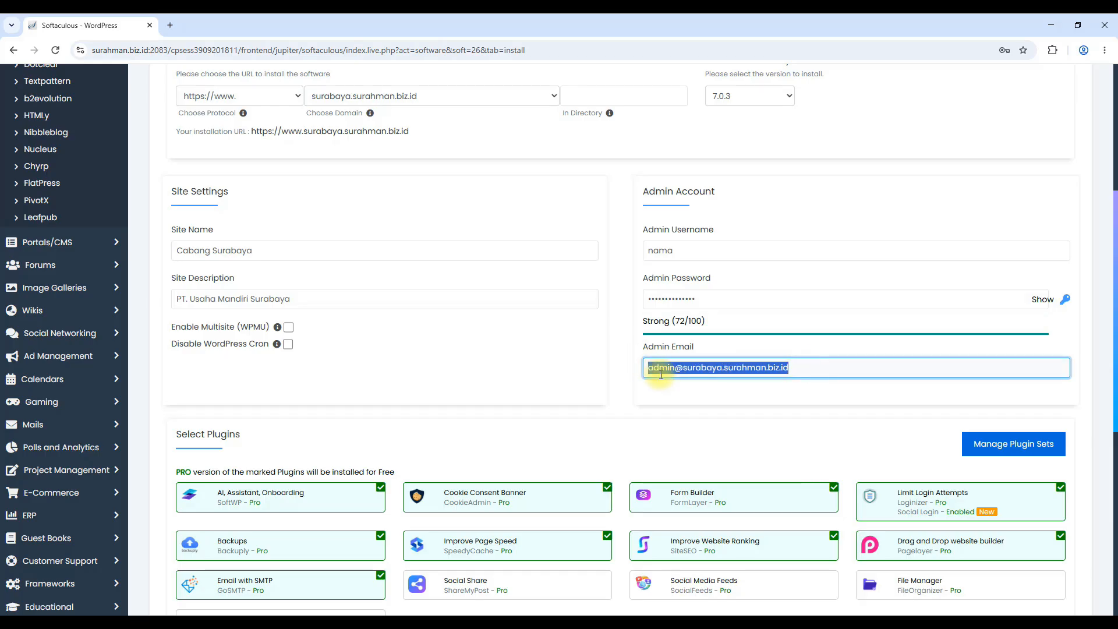
key("BackSpace")
Set the admin email to the suggested info@ address on the domain
left_click(778, 417)
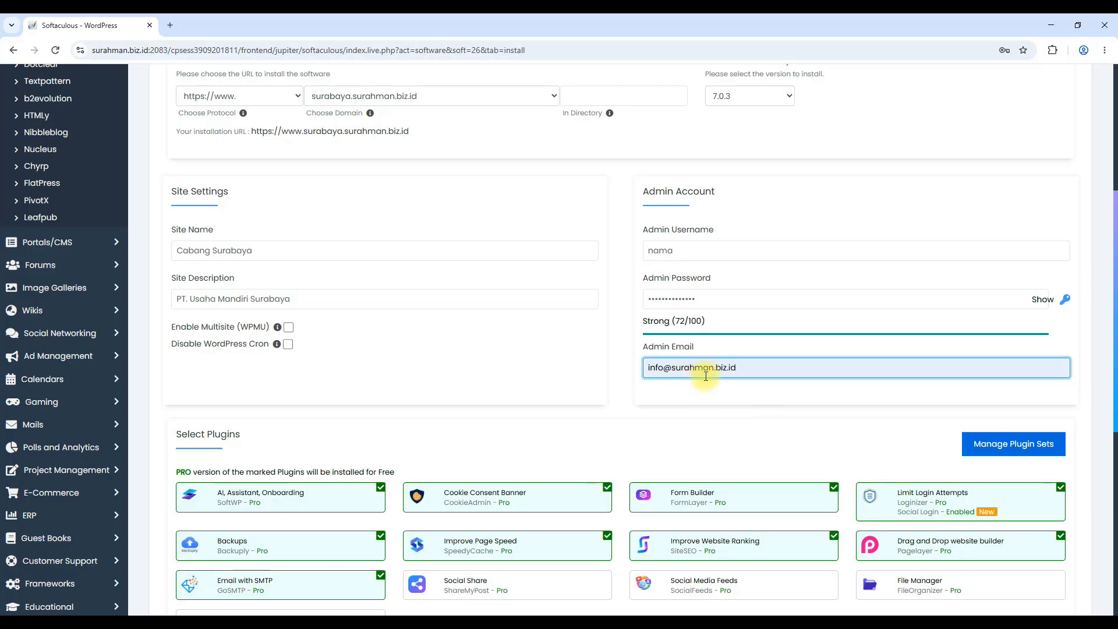
scroll(706, 375, "down", 3)
Untick all nine optional plugins, from AI Assistant through Limit Login Attempts
mouse_move(1043, 329)
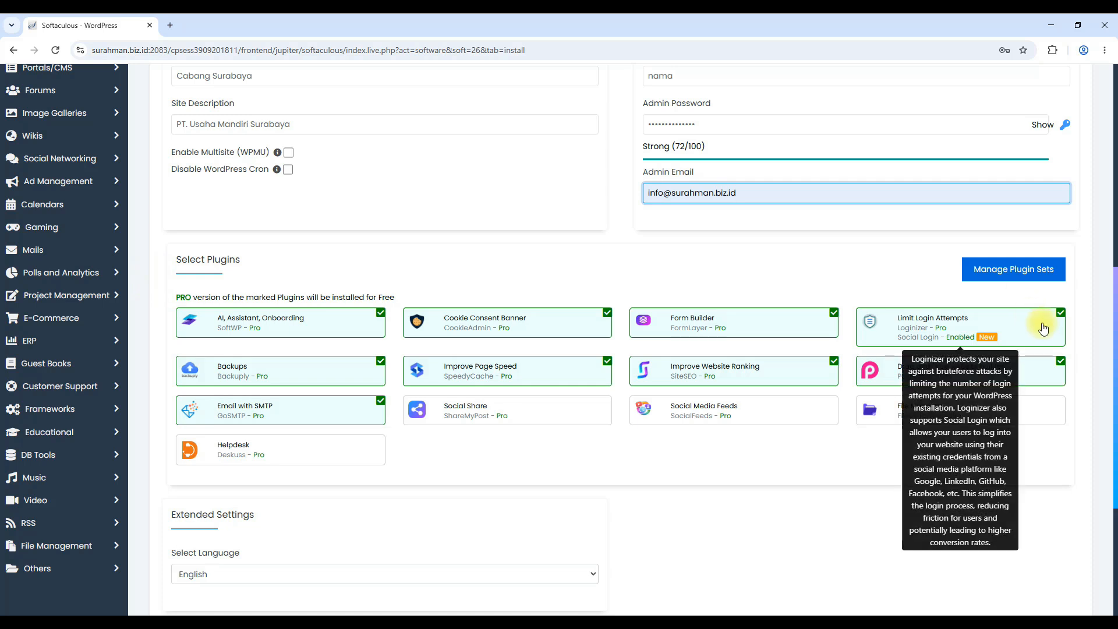
left_click(385, 335)
left_click(380, 361)
left_click(380, 401)
left_click(608, 314)
left_click(607, 361)
left_click(835, 313)
left_click(834, 362)
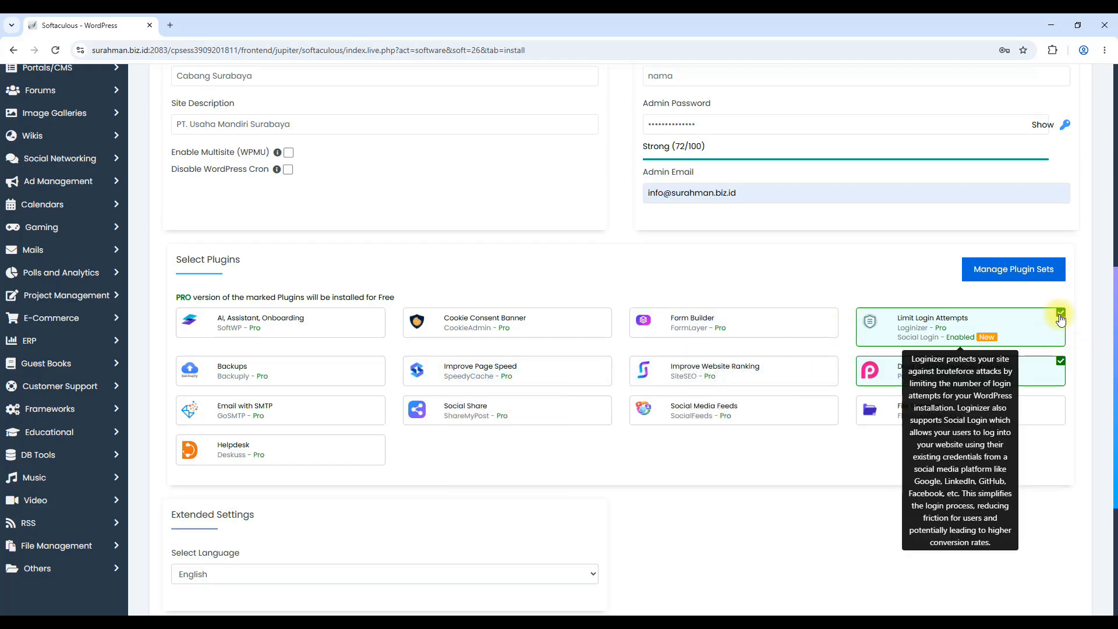
left_click(1061, 361)
left_click(1062, 314)
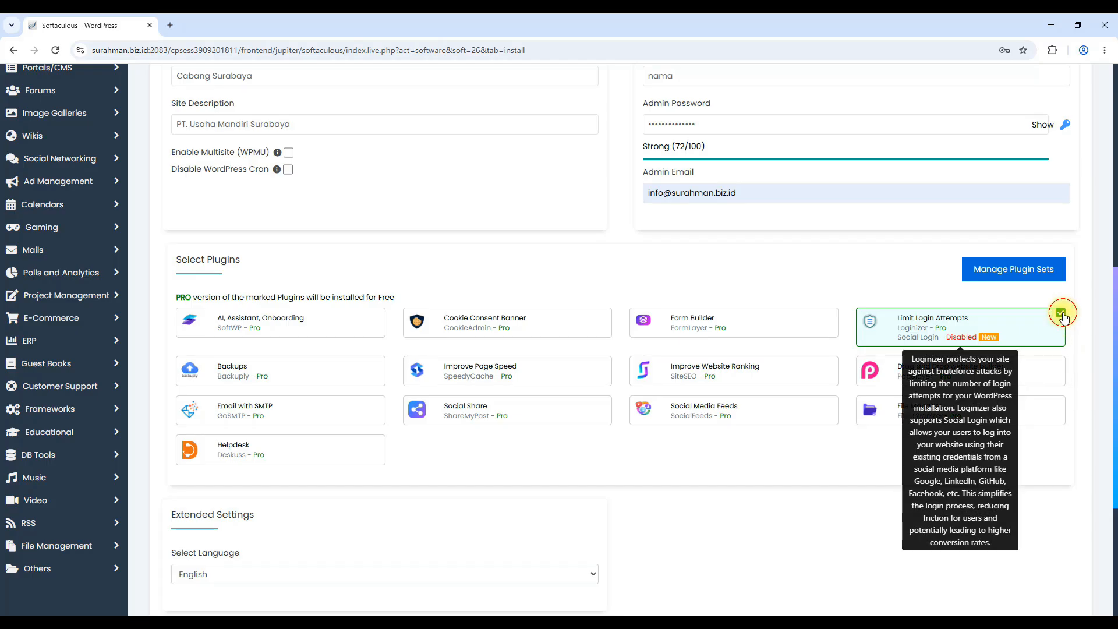
scroll(329, 477, "down", 4)
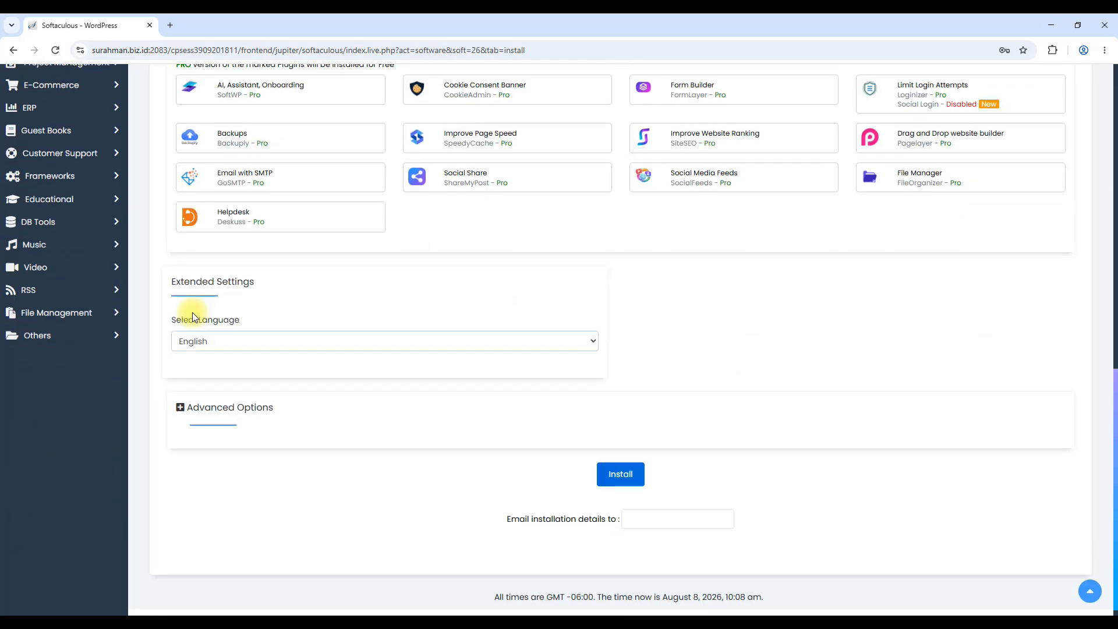
Set the install language to Indonesian and expand Advanced Options
left_click(204, 347)
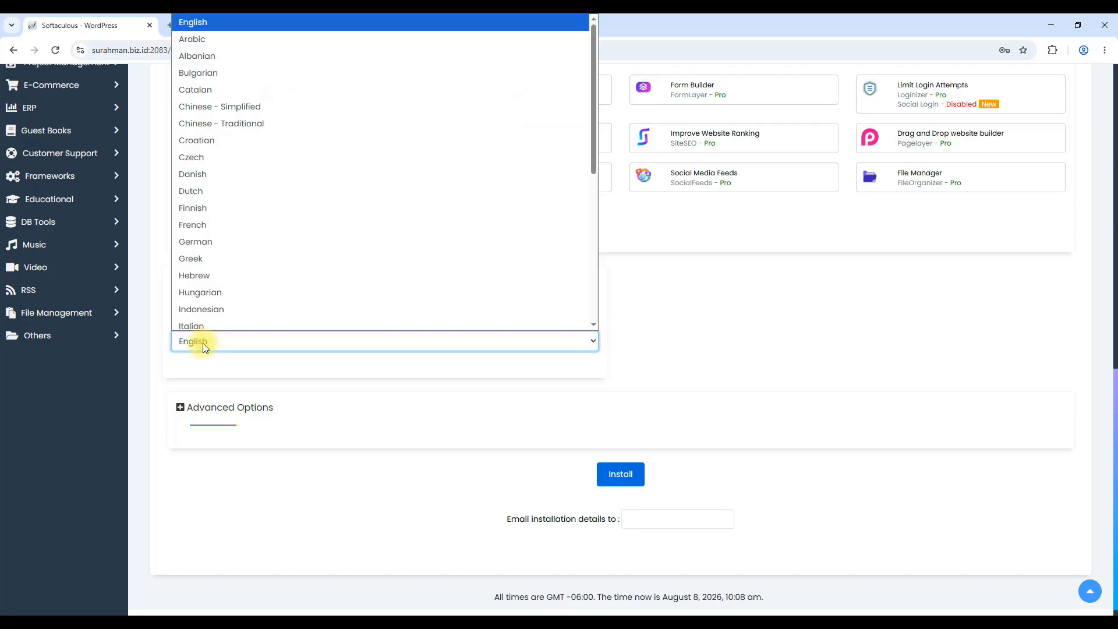
left_click(205, 305)
left_click(211, 407)
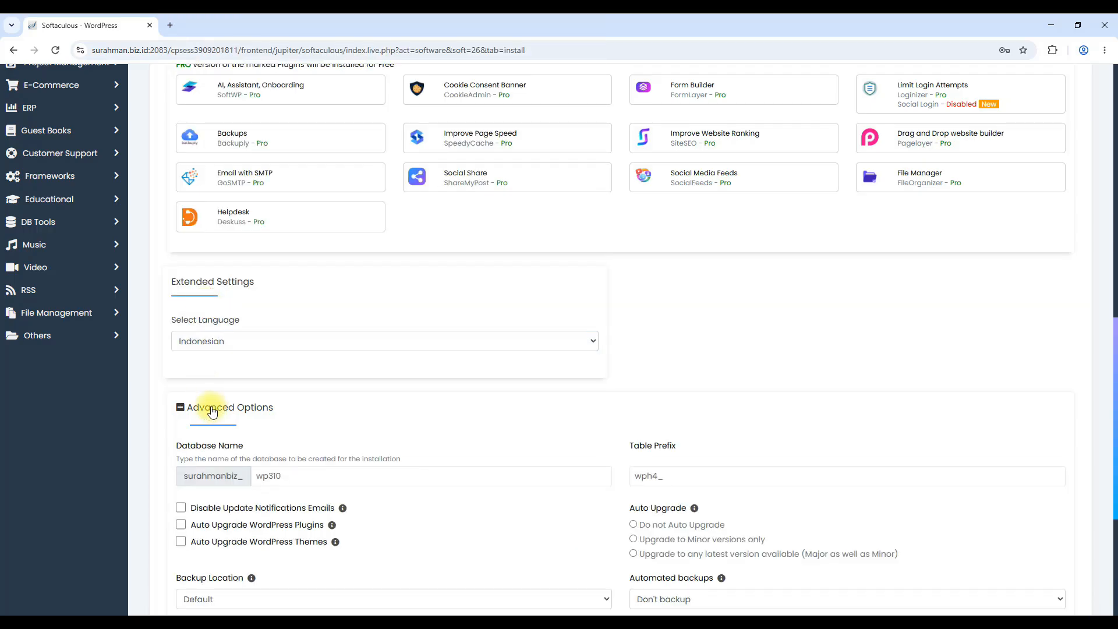
scroll(204, 402, "down", 3)
Change the database name to cvfe433 and the table prefix to wph4_zaqwd43
left_click_drag(299, 302, 224, 299)
type("cvfe433")
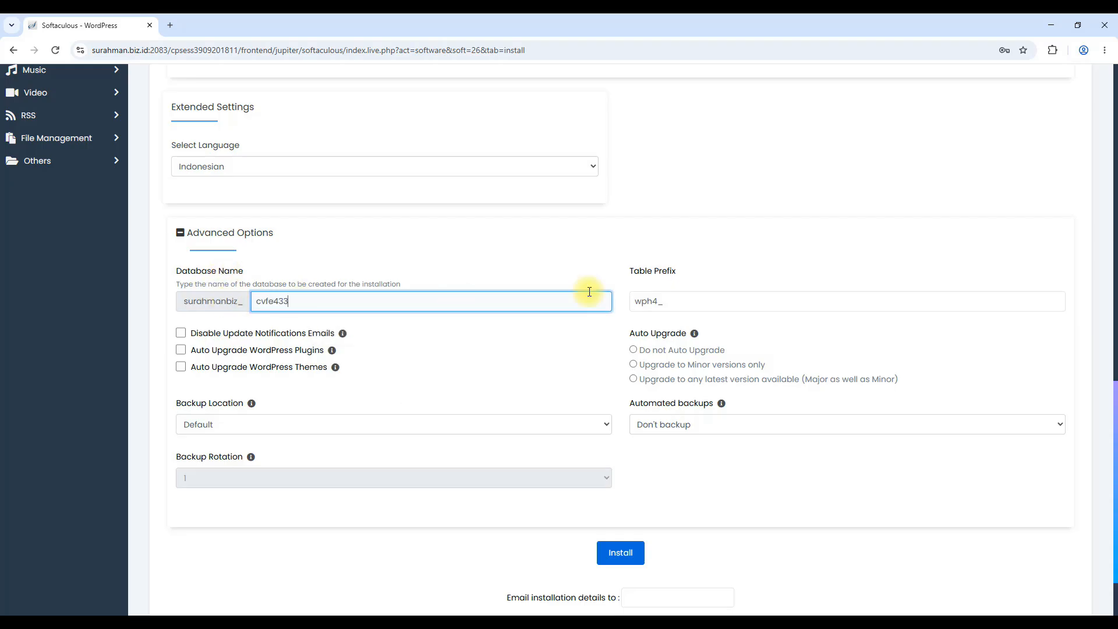
left_click(710, 299)
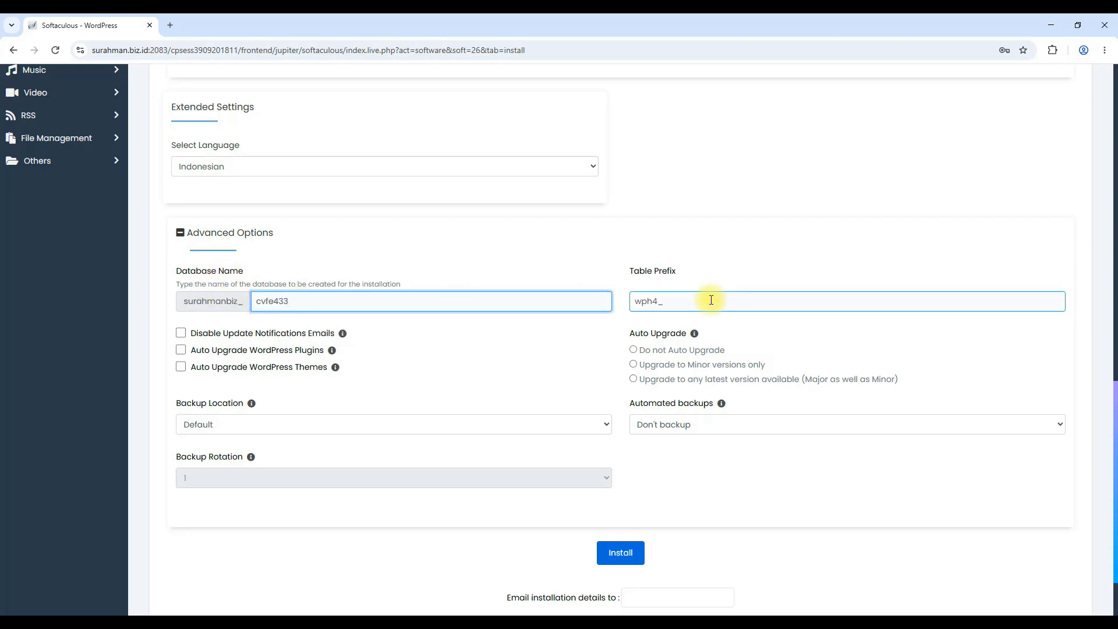
type("zaqwd43")
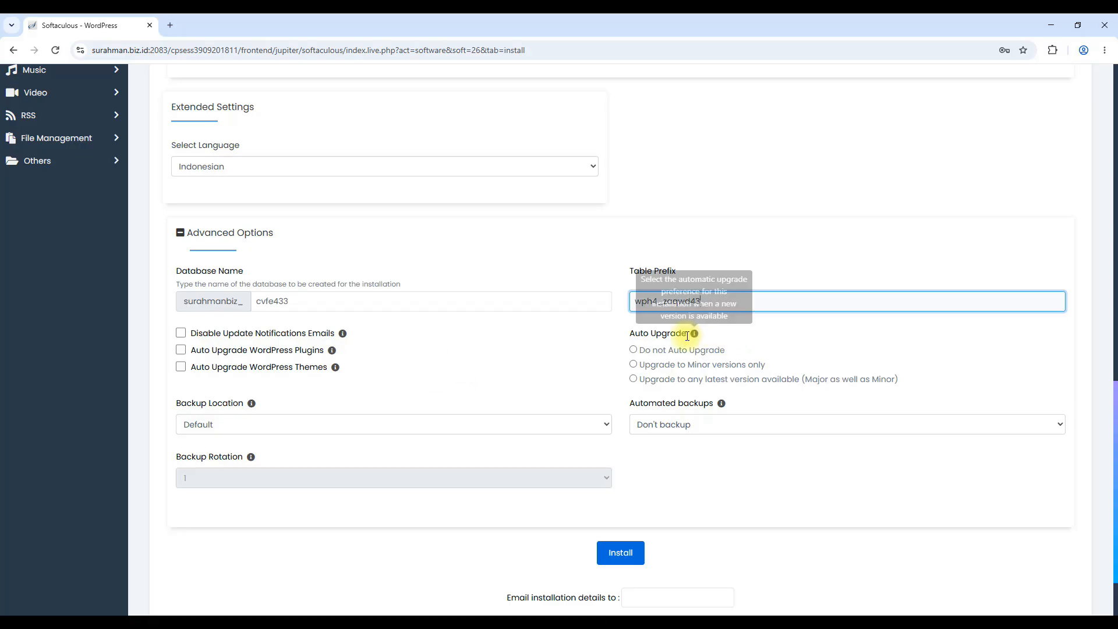
Allow upgrades to any latest version, schedule weekly automated backups, and set backup rotation to 2
left_click(667, 381)
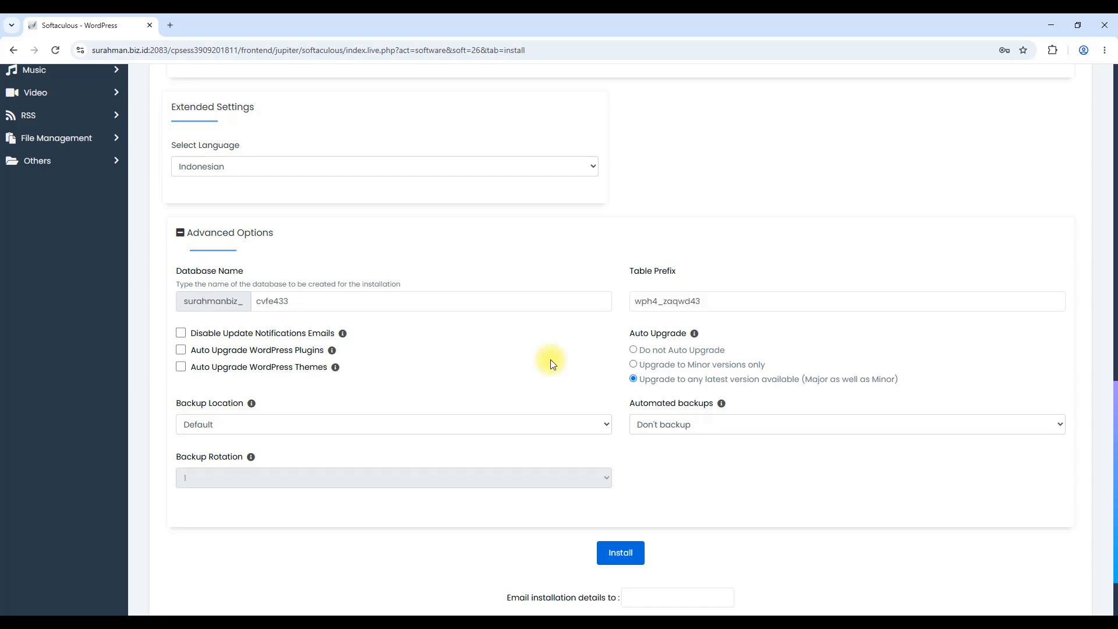
left_click(676, 404)
left_click(685, 424)
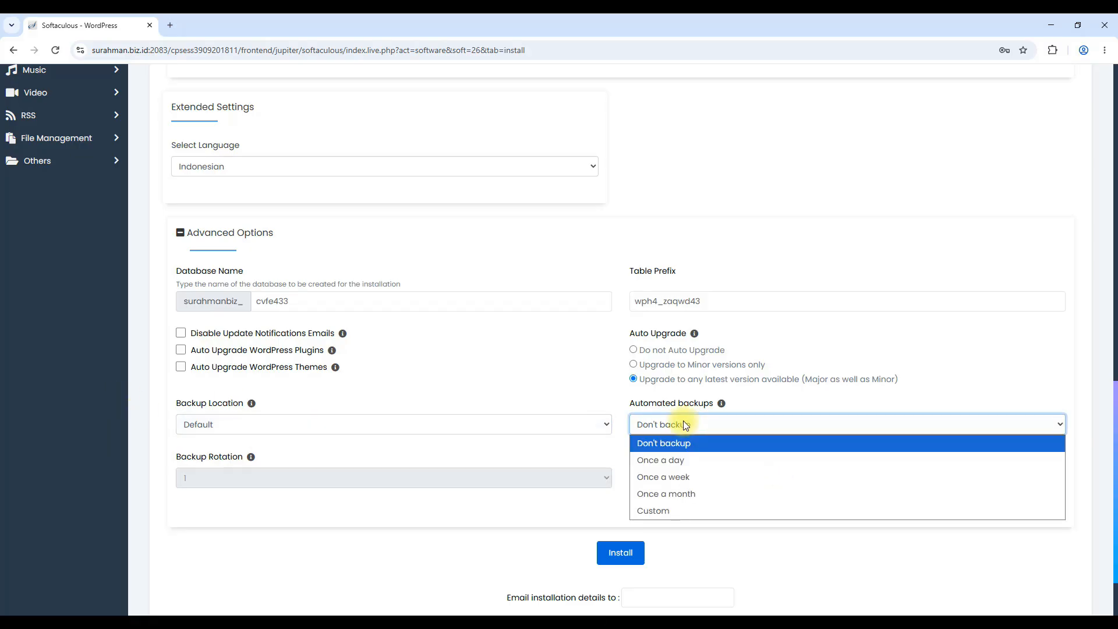
left_click(684, 494)
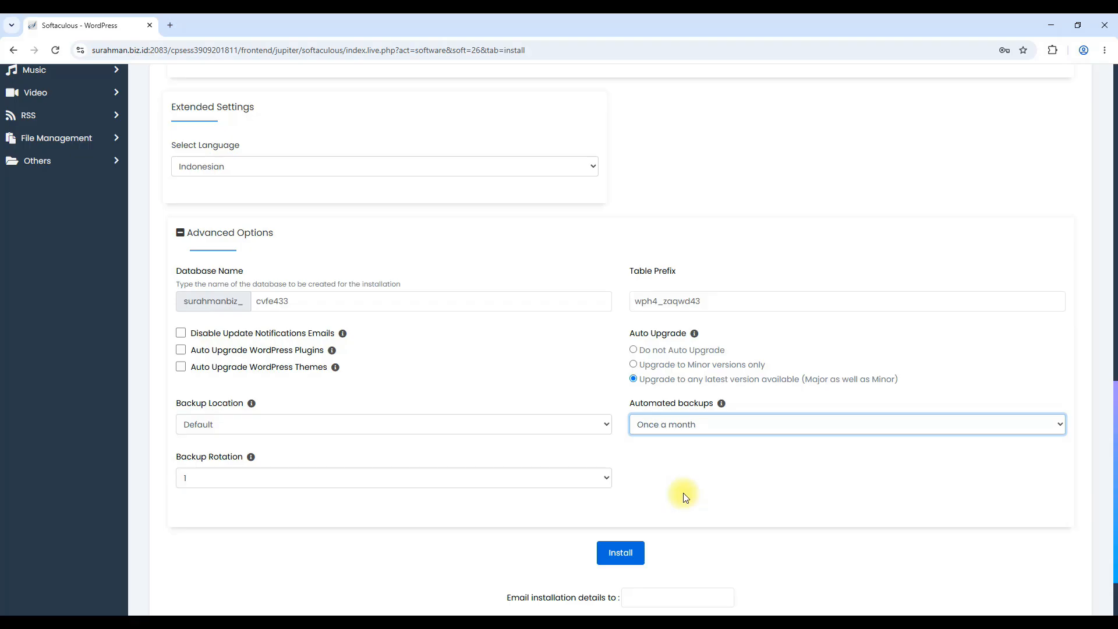
left_click(674, 430)
left_click(676, 480)
left_click(302, 476)
left_click(226, 515)
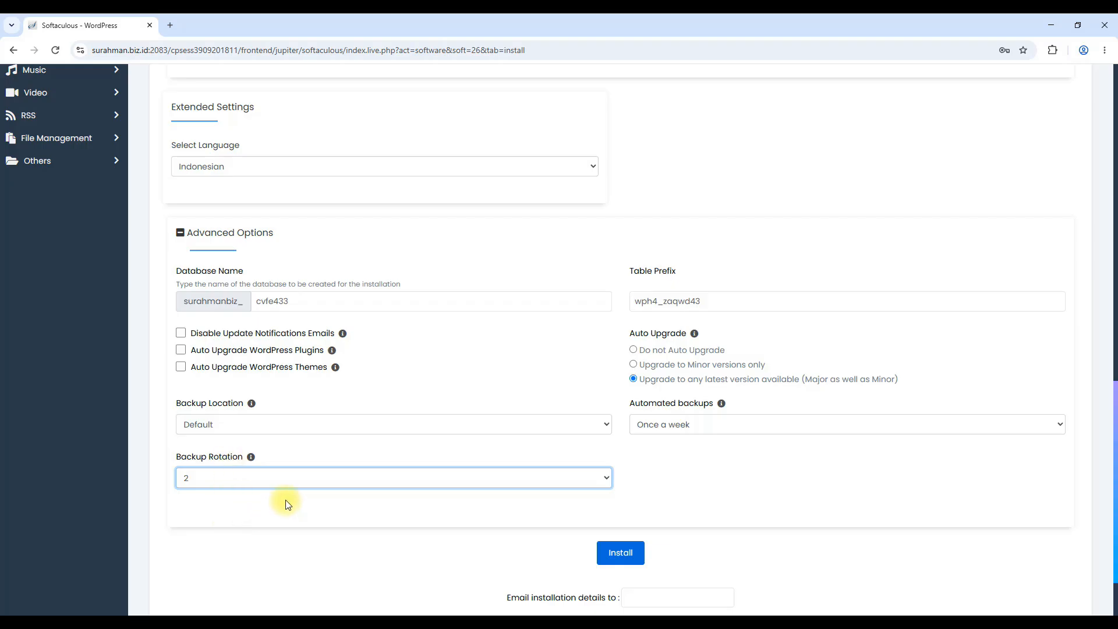
scroll(423, 513, "up", 10)
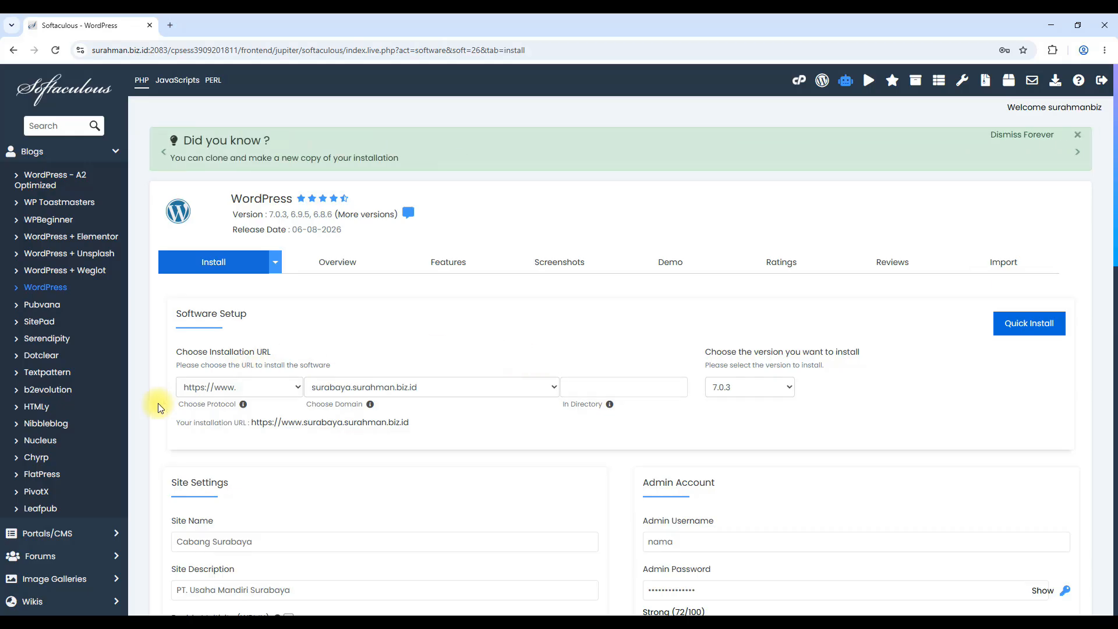
scroll(754, 419, "down", 3)
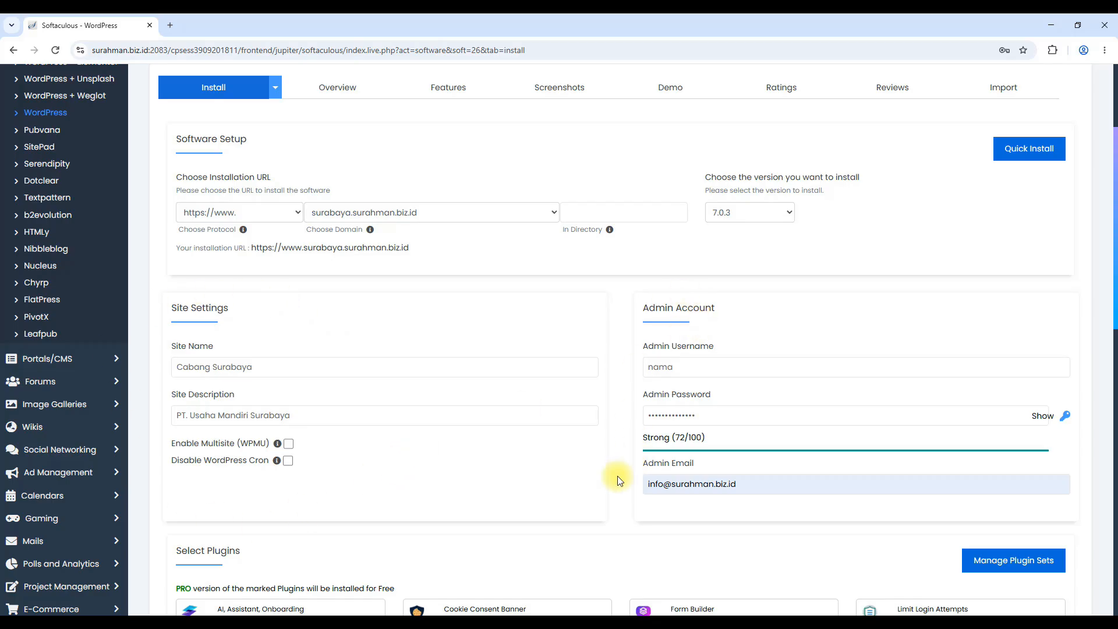
scroll(619, 486, "down", 5)
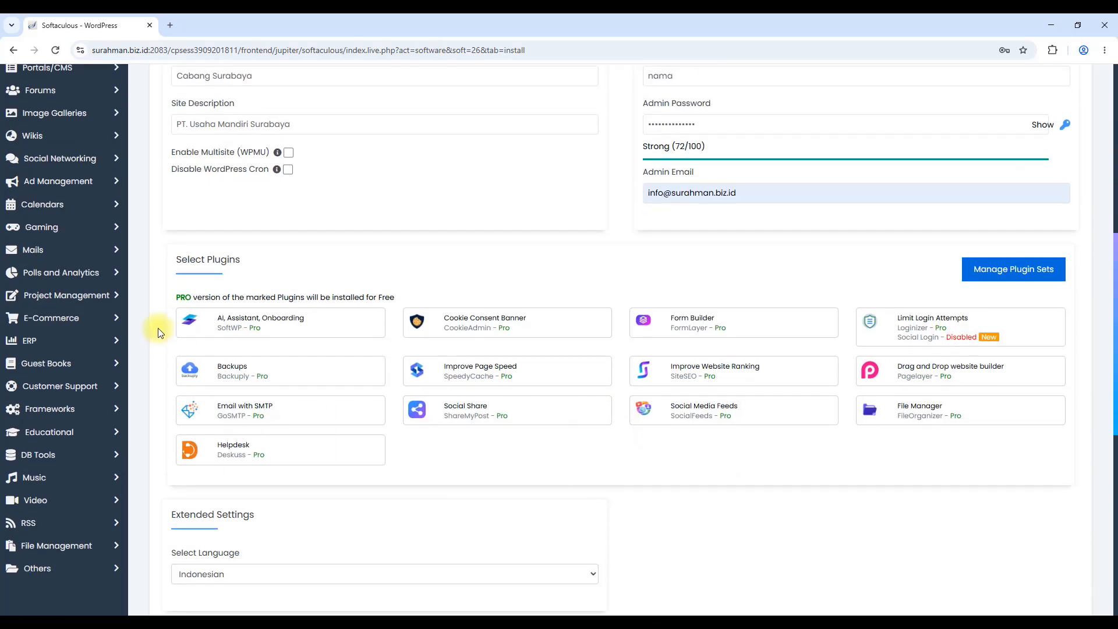
scroll(1025, 441, "down", 4)
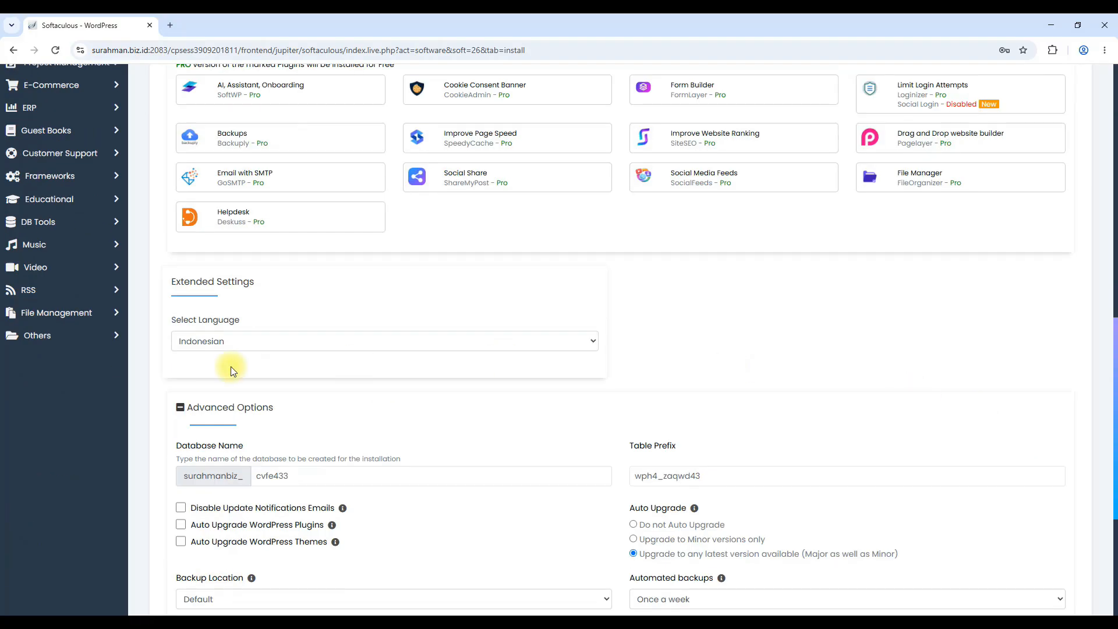
scroll(474, 323, "down", 3)
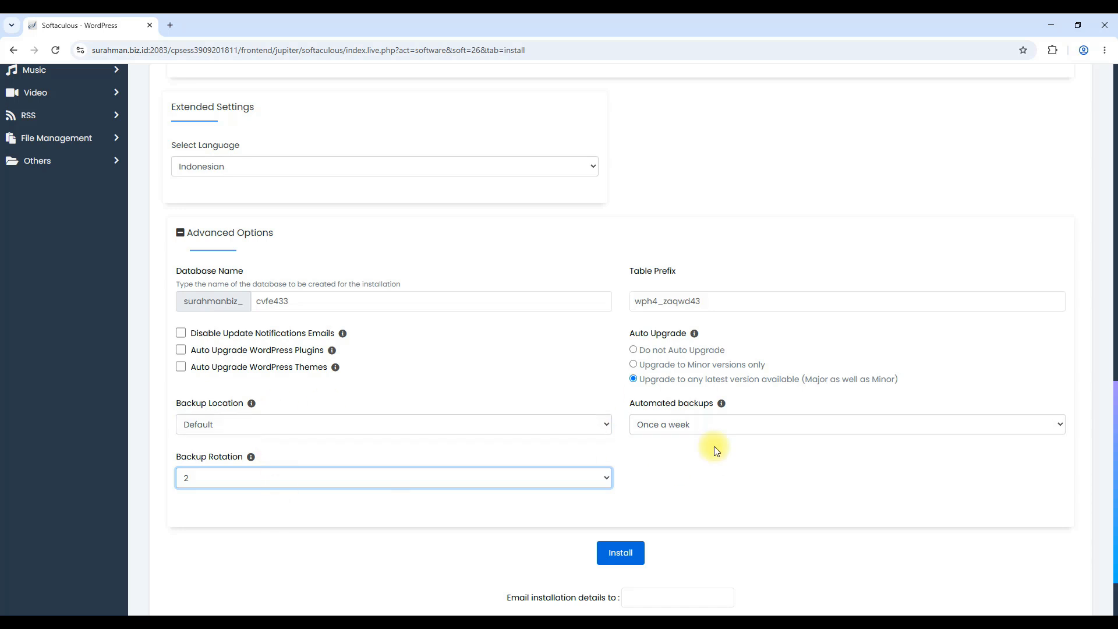
Install WordPress, decline saving the password, and open the new site at surabaya.surahman.biz.id
left_click(620, 558)
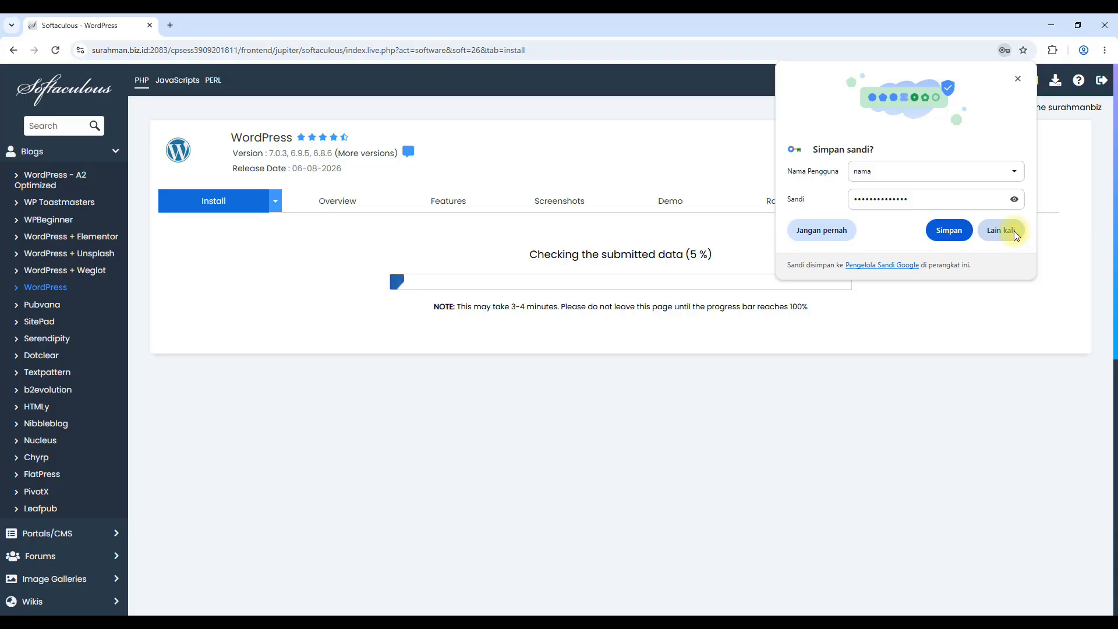
left_click(1015, 231)
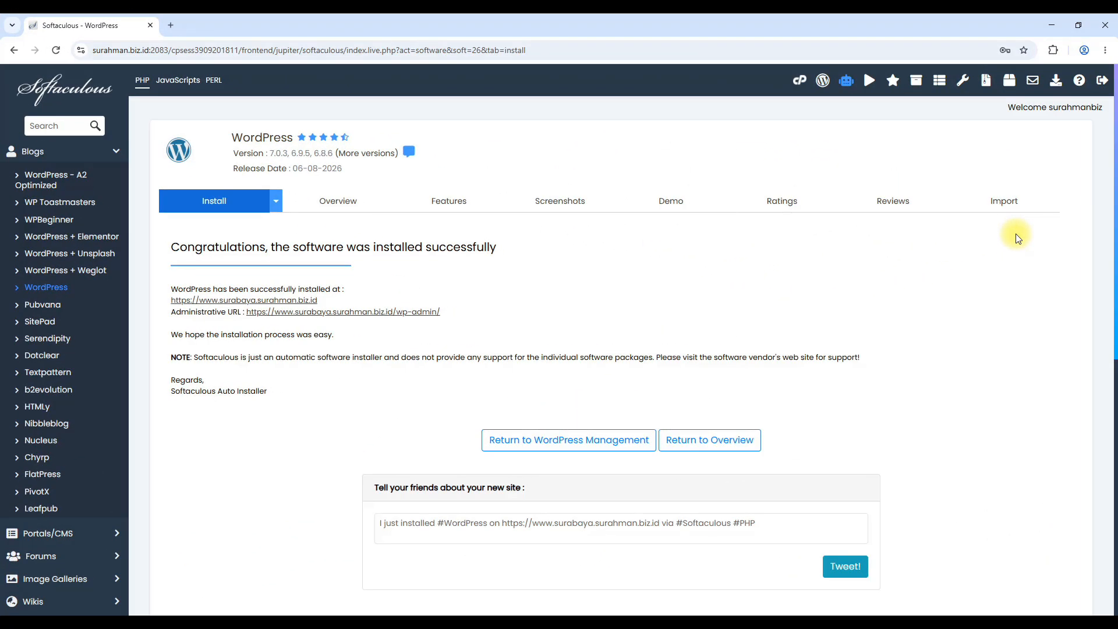
left_click(221, 301)
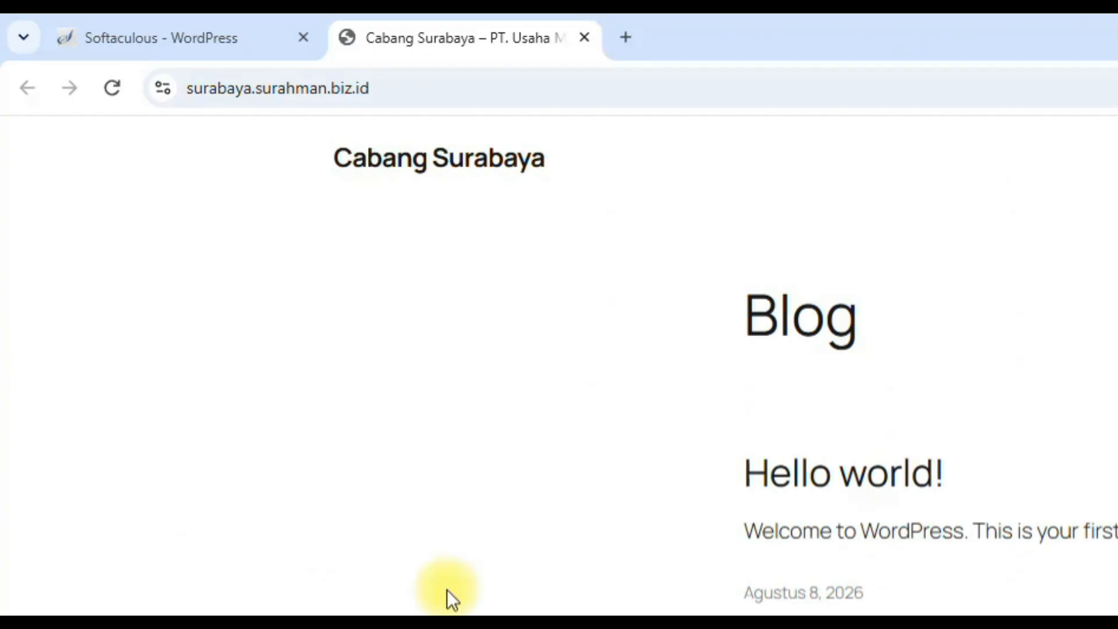
Go to surabaya.surahman.biz.id/wp-admin to reach the Cabang Surabaya login page
scroll(446, 589, "down", 3)
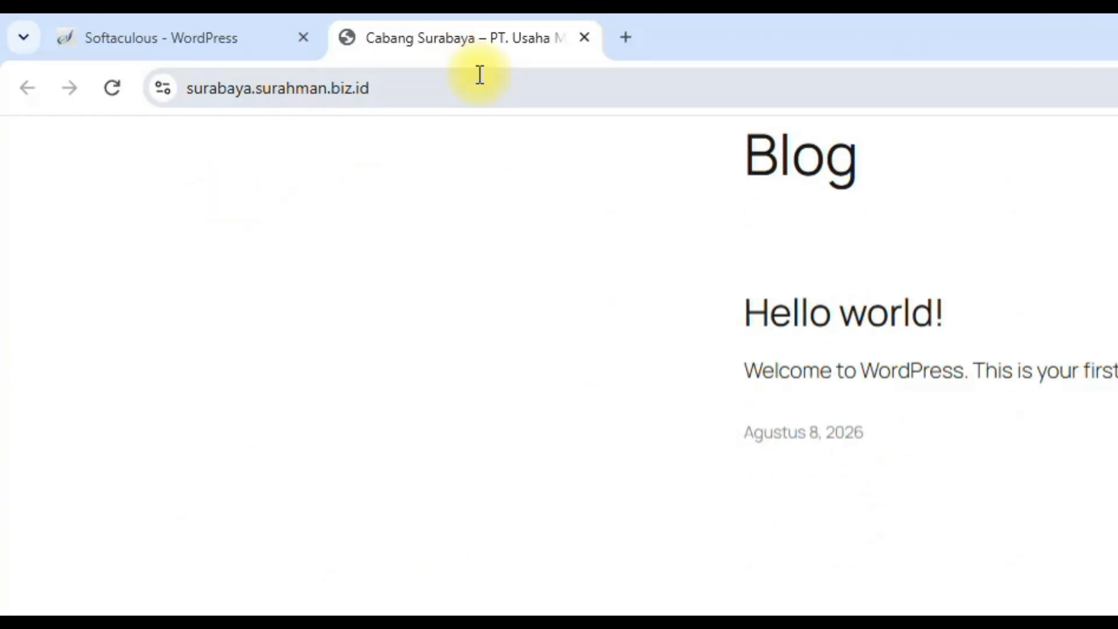
left_click(536, 89)
left_click(536, 88)
left_click(428, 329)
left_click(532, 83)
left_click(534, 83)
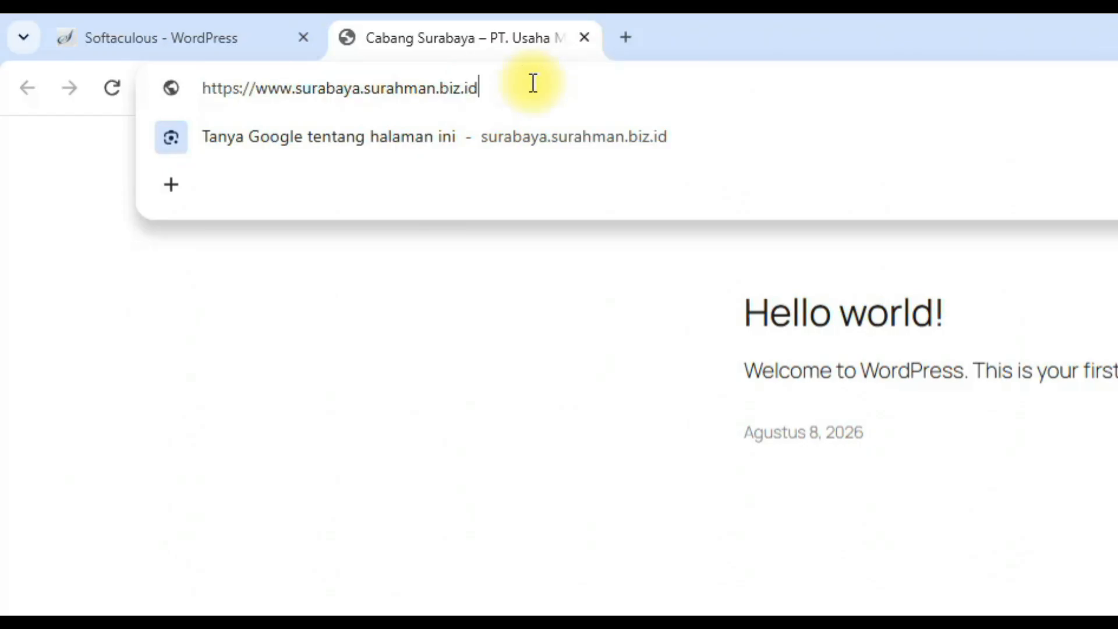
type("/wp-")
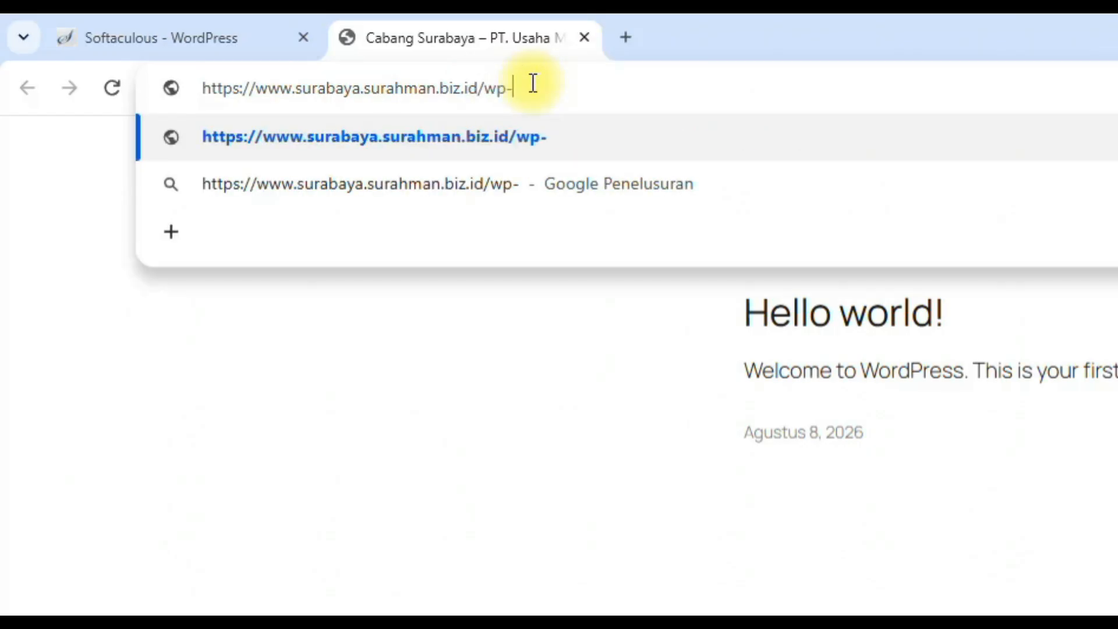
type("admin")
key("Return")
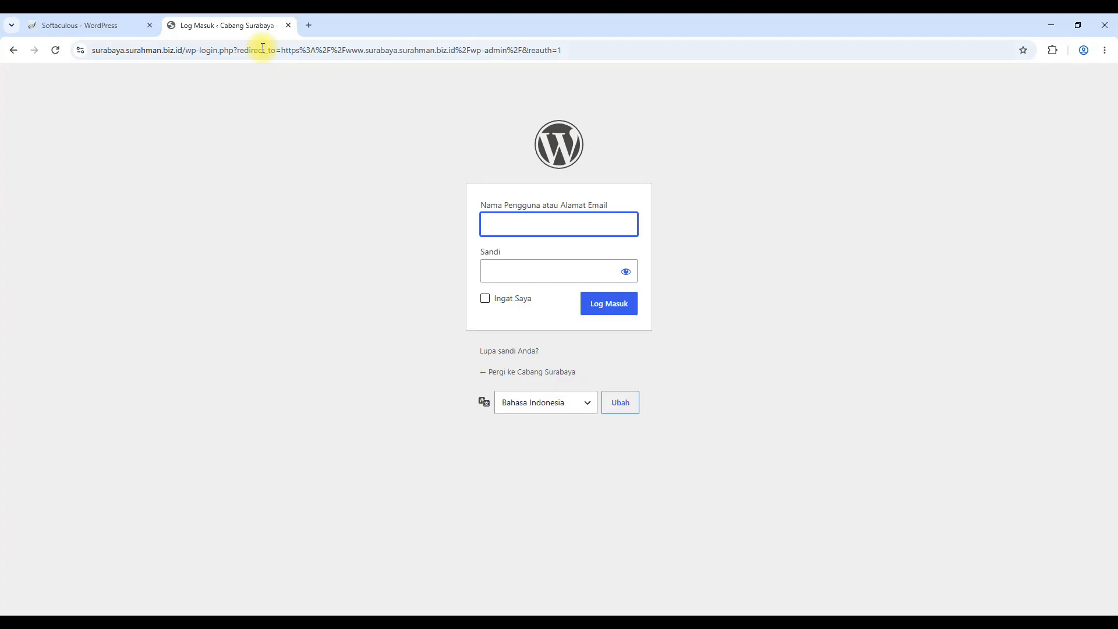
Log in to the WordPress admin with the admin username and password
type("nama")
key("Tab")
type("**********")
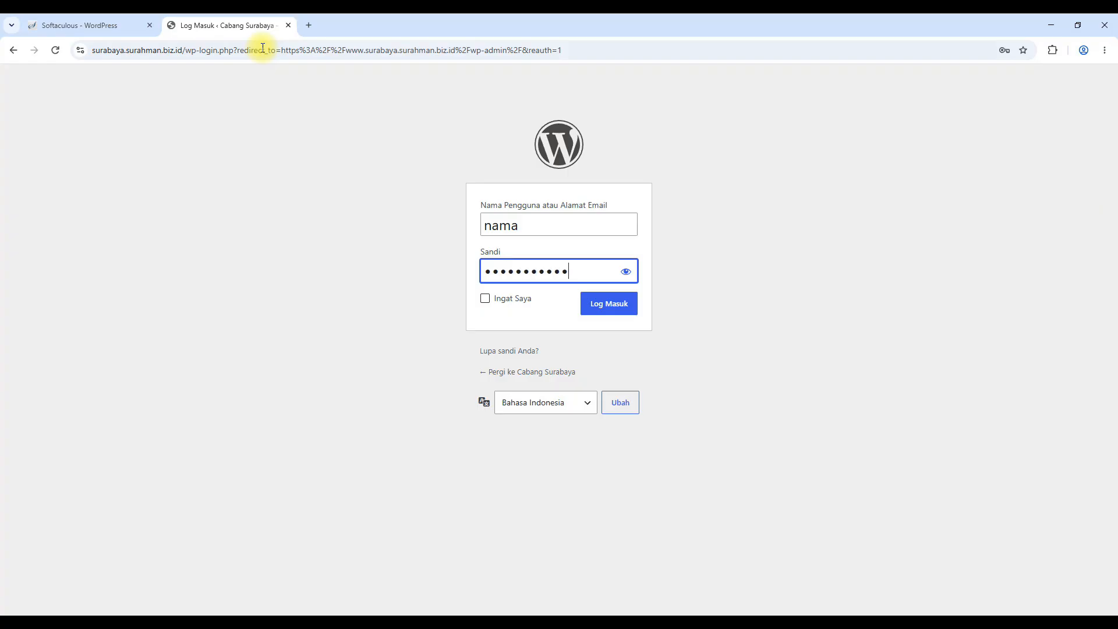
left_click(611, 313)
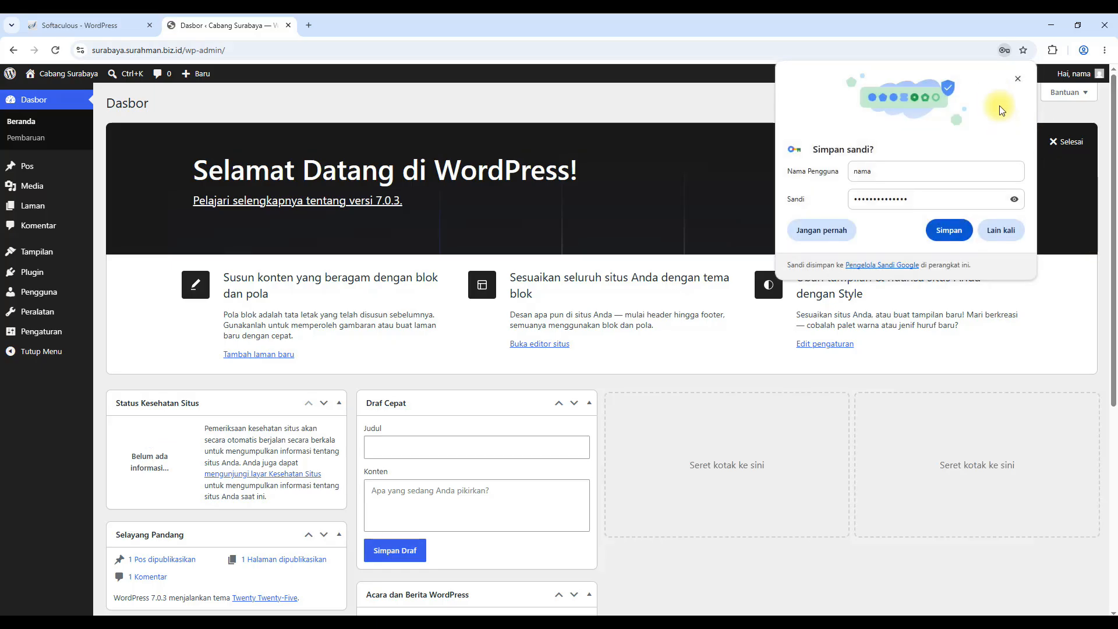
left_click(1015, 85)
Hide all six dashboard panels in Opsi Layar, from Status Kesehatan Situs to Selamat datang, then log out
left_click(1006, 92)
left_click(183, 143)
left_click(217, 143)
left_click(299, 143)
left_click(349, 143)
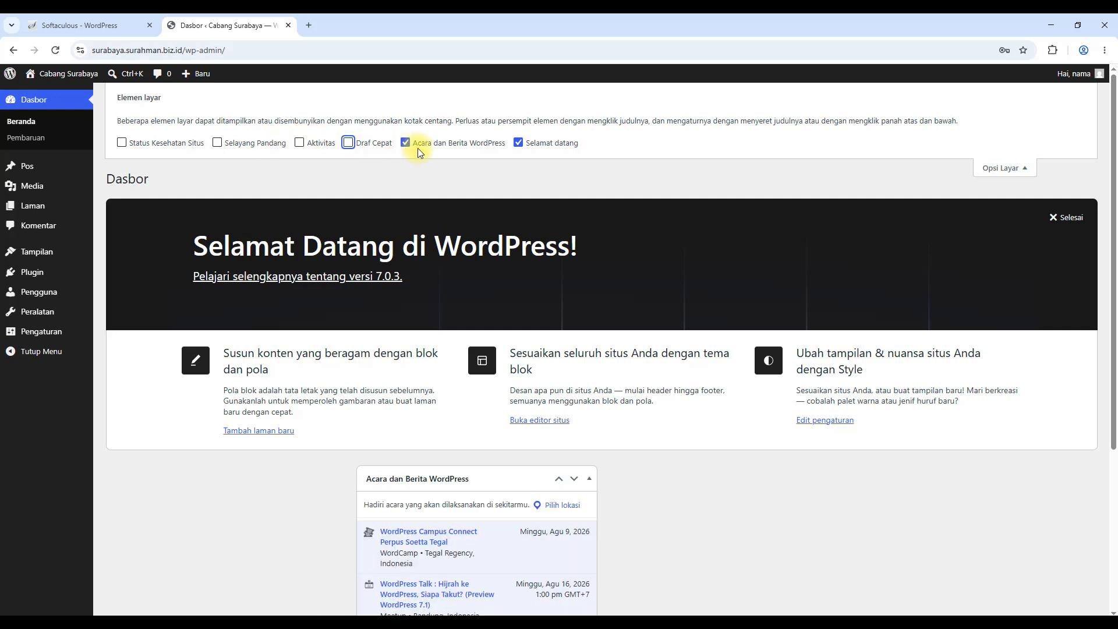
left_click(406, 143)
left_click(518, 144)
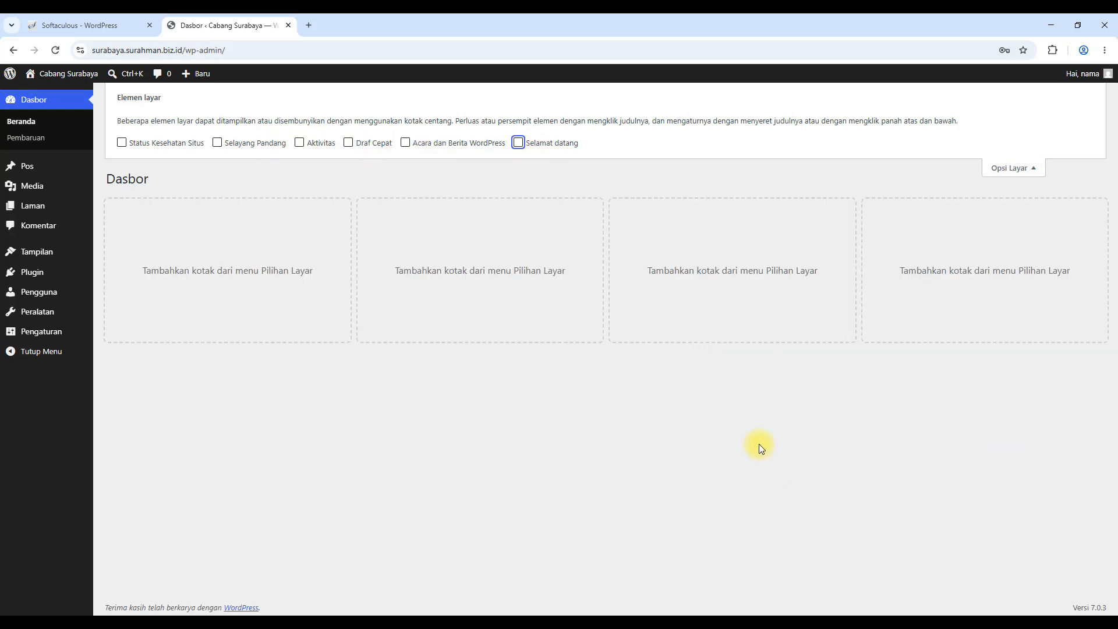
mouse_move(1082, 73)
left_click(1049, 128)
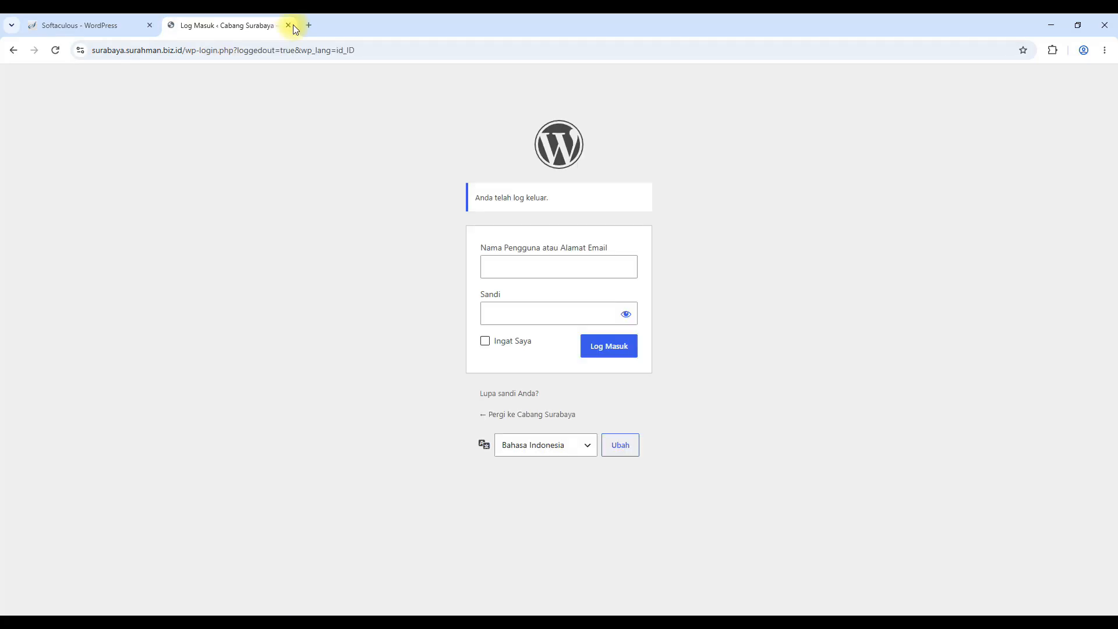
Close the WordPress Log Masuk tab and return to the cPanel tools home page
left_click(288, 25)
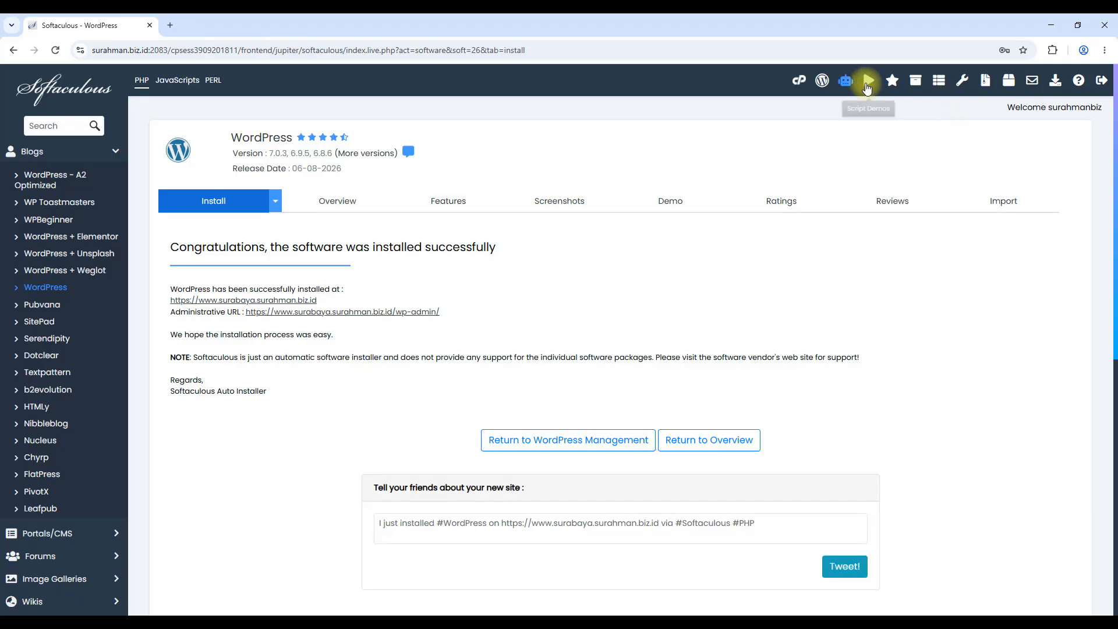
left_click(798, 88)
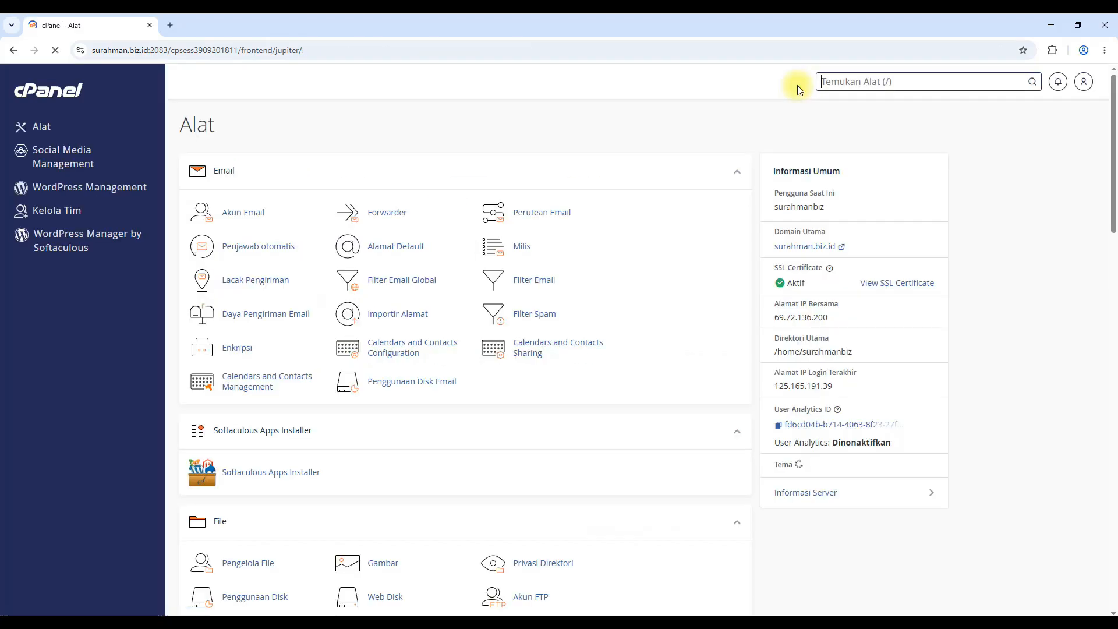